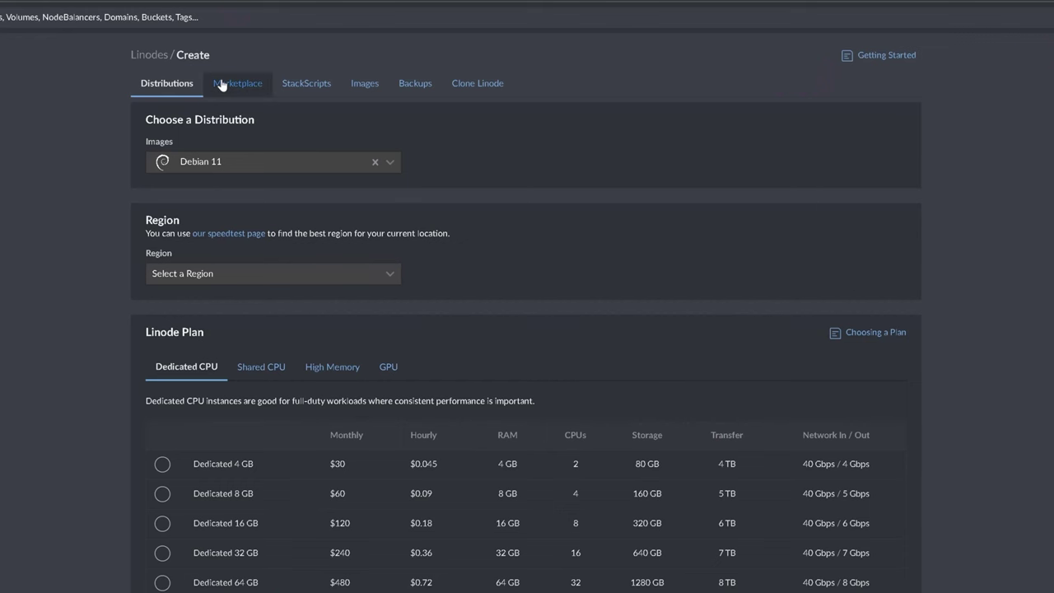
Step: Find the Kali Linux app in the Linode Marketplace by searching 'ali' and select it
{"action": "left_click", "coordinate": [222, 86]}
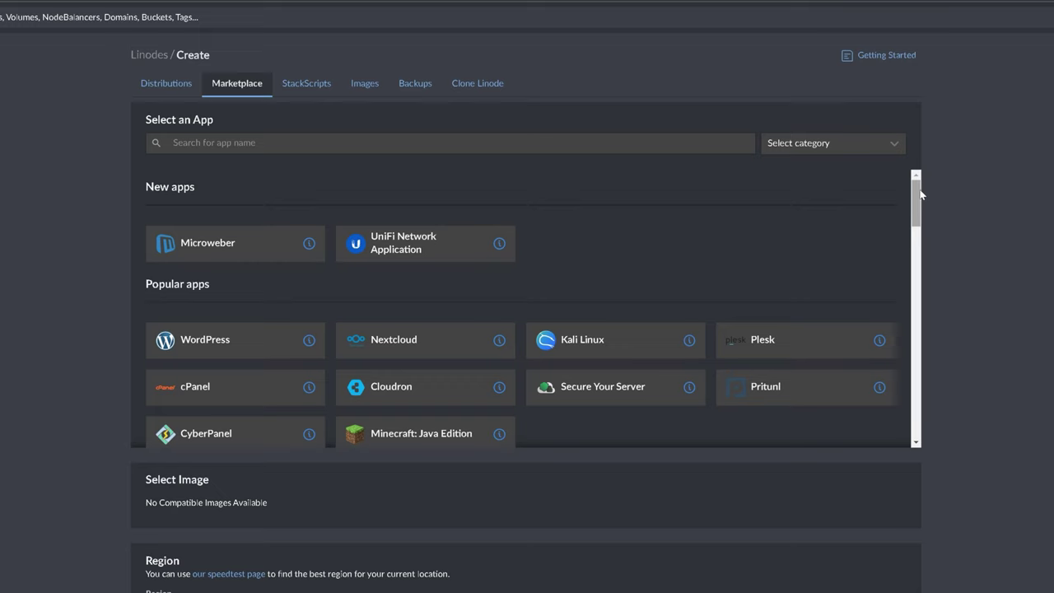
{"action": "left_click_drag", "start_coordinate": [921, 194], "coordinate": [916, 280]}
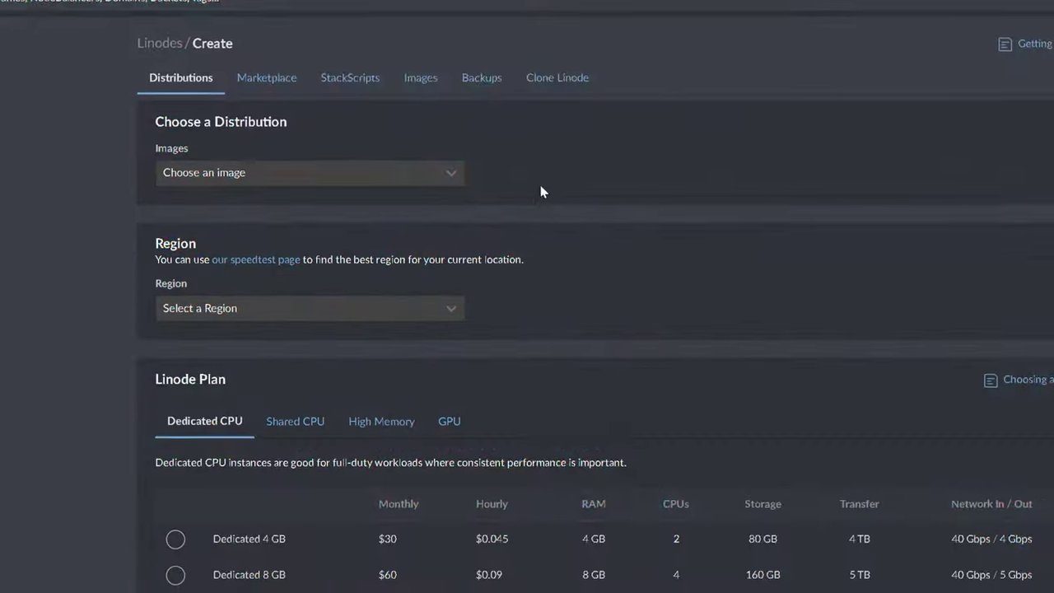
{"action": "left_click", "coordinate": [469, 170]}
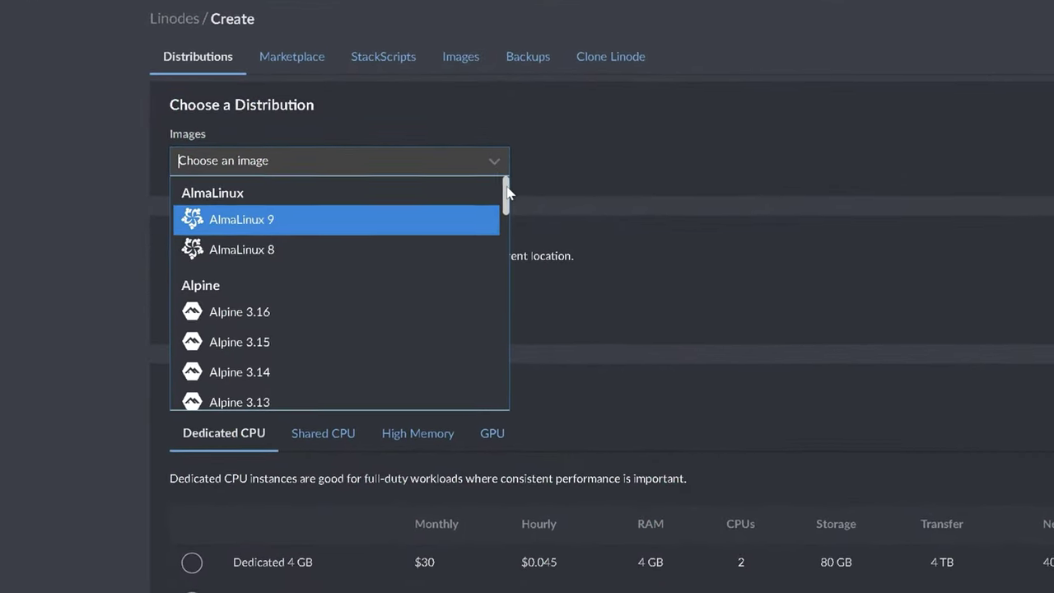
{"action": "scroll", "coordinate": [471, 212], "scroll_direction": "down", "scroll_amount": 2}
{"action": "left_click_drag", "start_coordinate": [518, 204], "coordinate": [638, 383]}
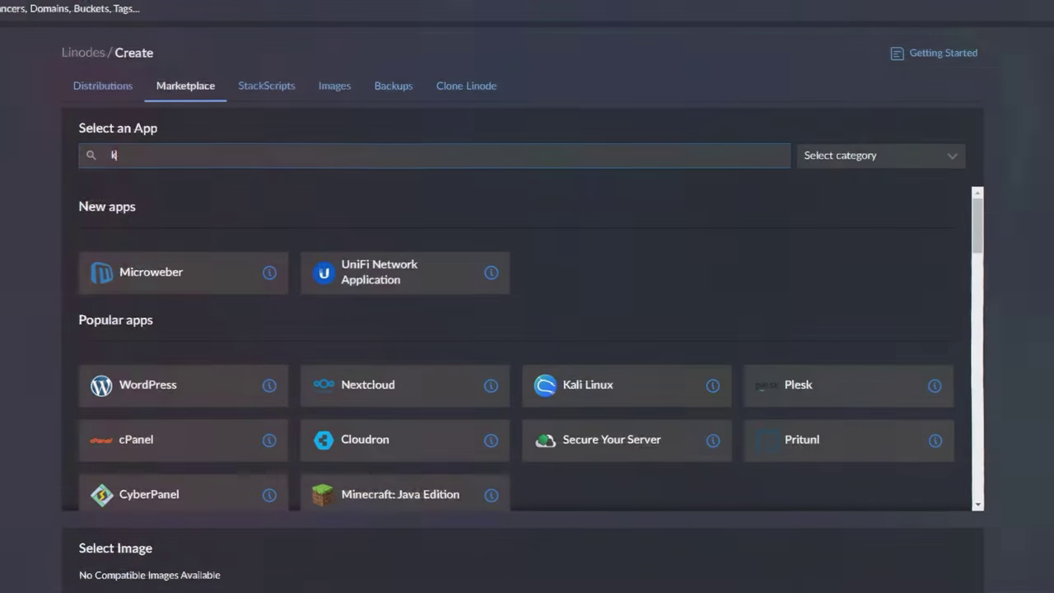
{"action": "type", "text": "ali"}
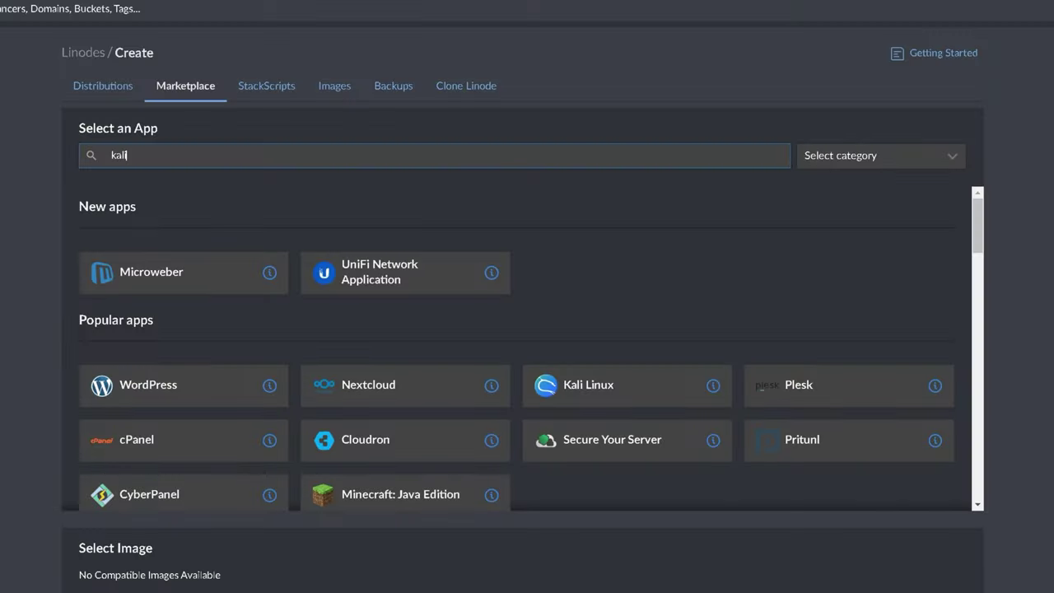
{"action": "left_click", "coordinate": [245, 244]}
Step: Set the VNC username to 'dbtech' and create the Kali Linux Linode
{"action": "left_click", "coordinate": [363, 346]}
{"action": "type", "text": "dbtech"}
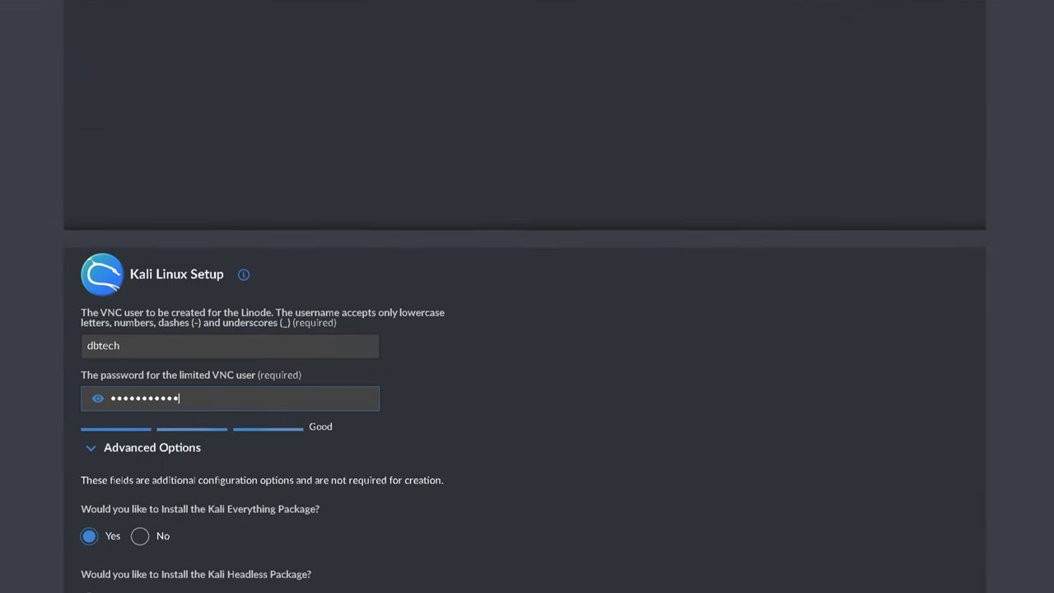
{"action": "scroll", "coordinate": [527, 370], "scroll_direction": "down", "scroll_amount": 10}
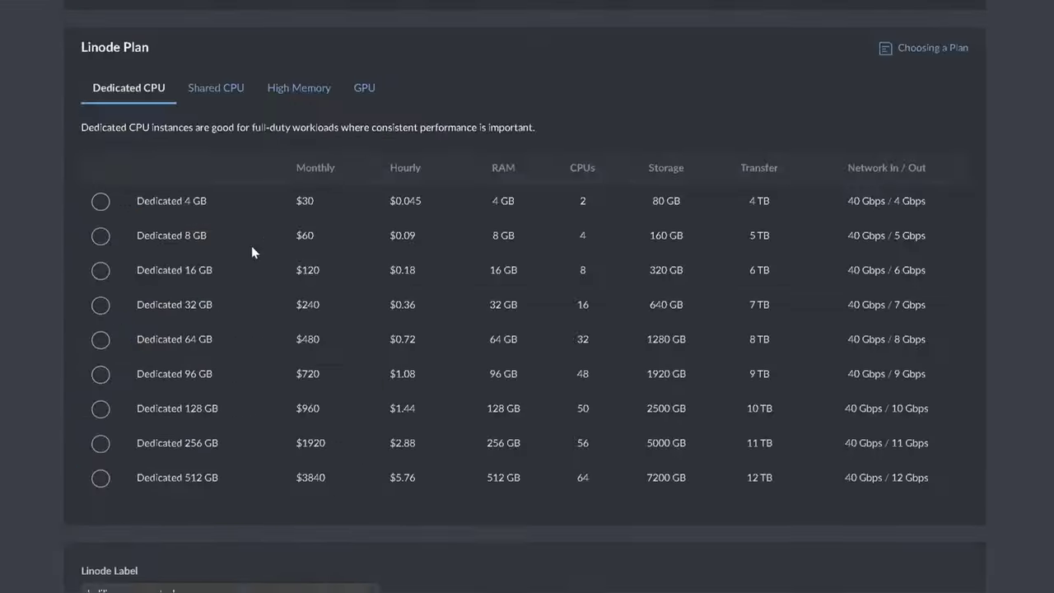
{"action": "scroll", "coordinate": [214, 181], "scroll_direction": "down", "scroll_amount": 6}
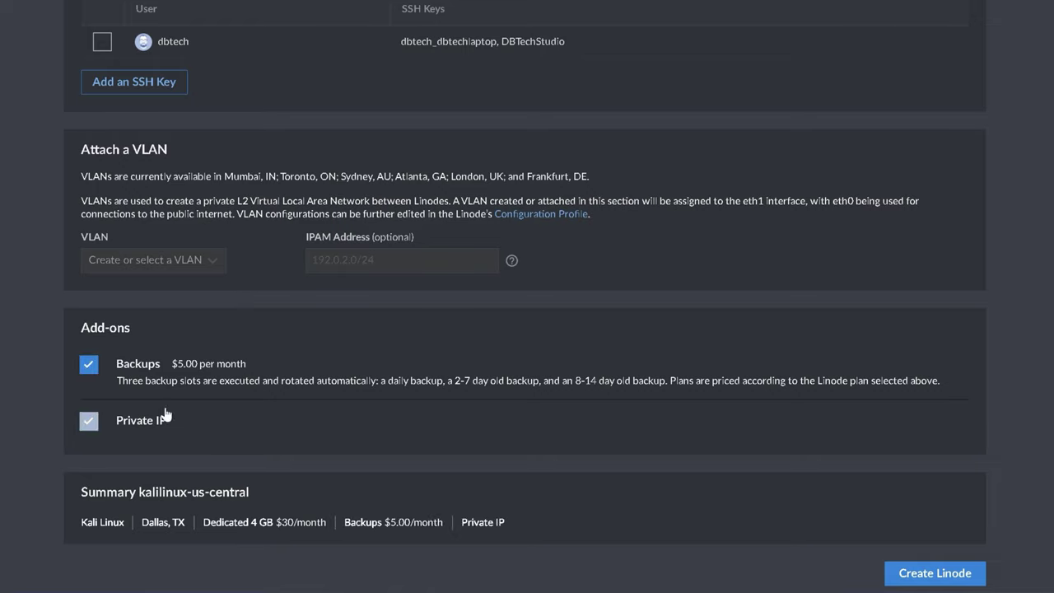
{"action": "left_click", "coordinate": [926, 580]}
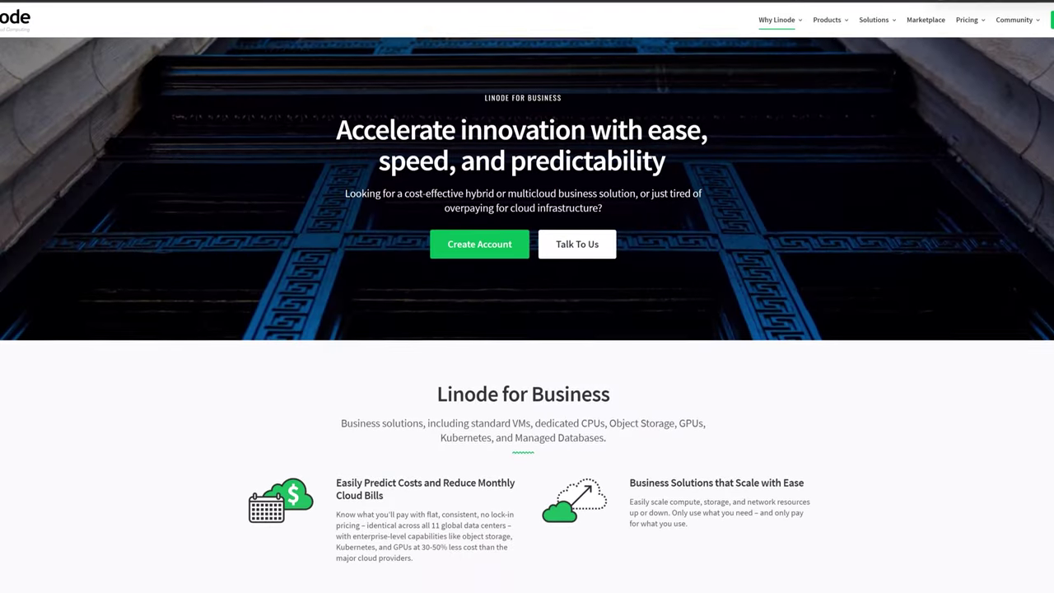
Step: Scroll through the Linode Multicloud, Object Storage, Kubernetes and GPU product pages
{"action": "scroll", "coordinate": [527, 297], "scroll_direction": "down", "scroll_amount": 3}
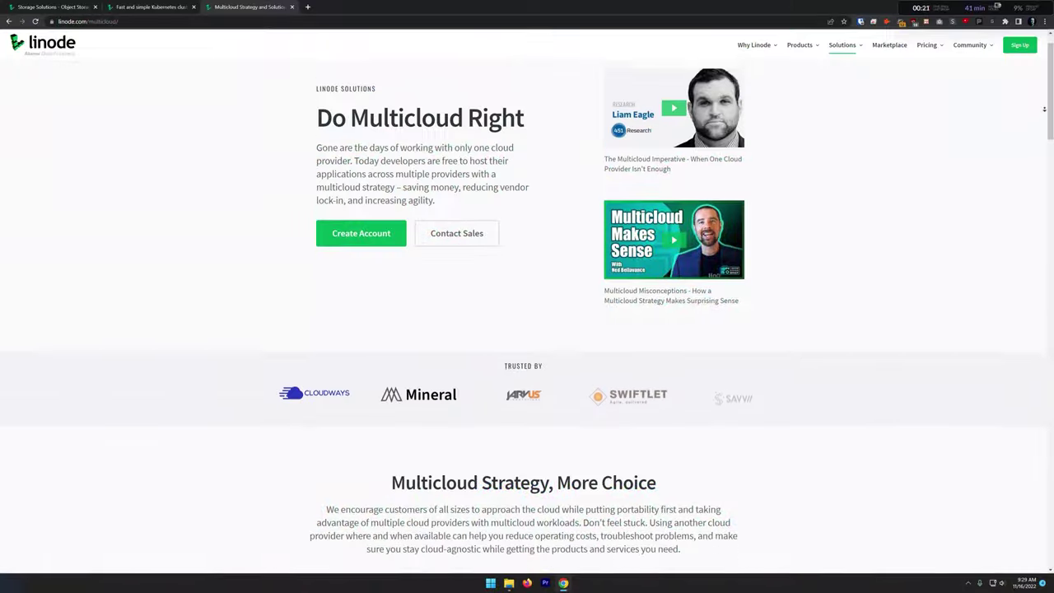
{"action": "scroll", "coordinate": [527, 313], "scroll_direction": "down", "scroll_amount": 8}
{"action": "scroll", "coordinate": [583, 178], "scroll_direction": "down", "scroll_amount": 3}
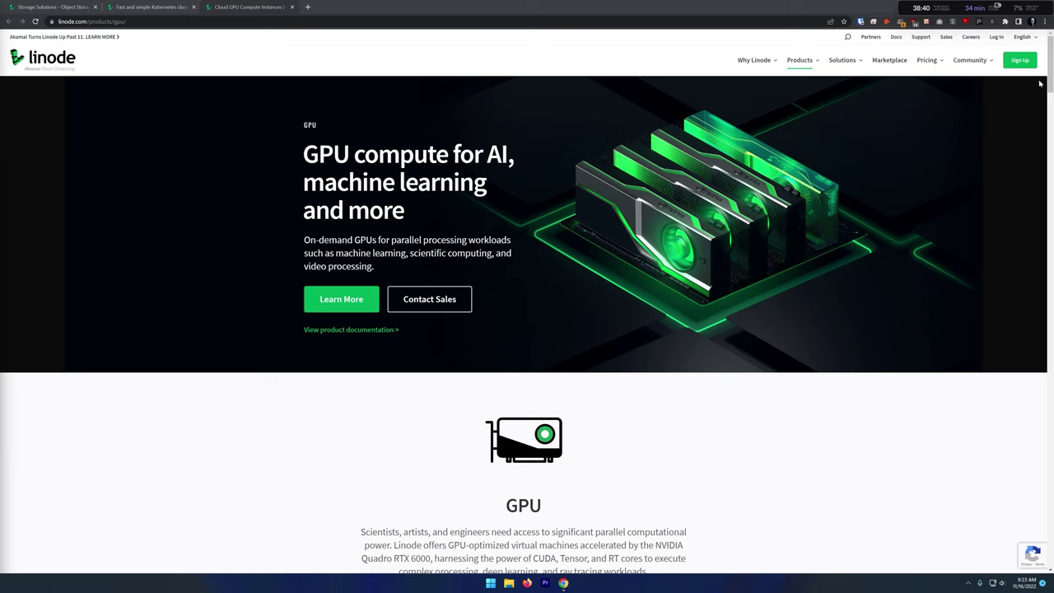
{"action": "scroll", "coordinate": [1040, 99], "scroll_direction": "down", "scroll_amount": 1}
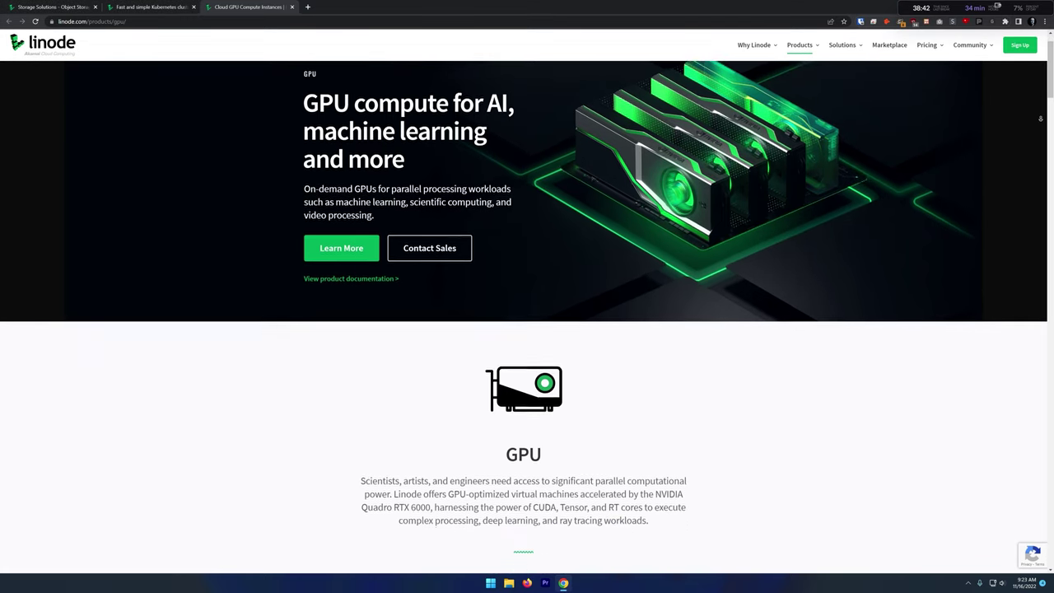
{"action": "scroll", "coordinate": [1040, 118], "scroll_direction": "down", "scroll_amount": 3}
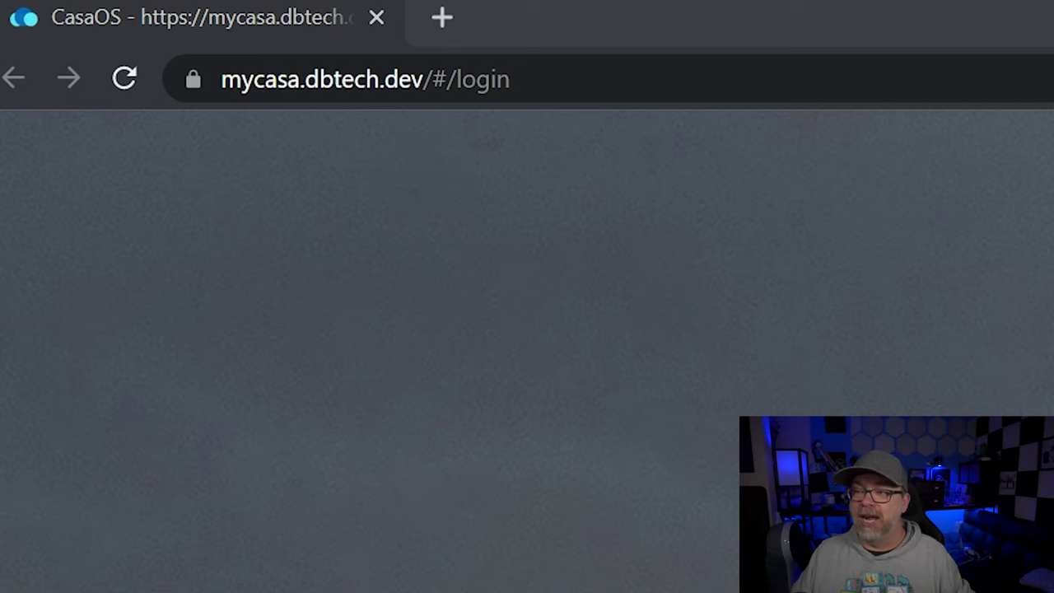
Step: Log in to CasaOS with the account password and open the Cloudflare Tunnel app
{"action": "type", "text": "a••••"}
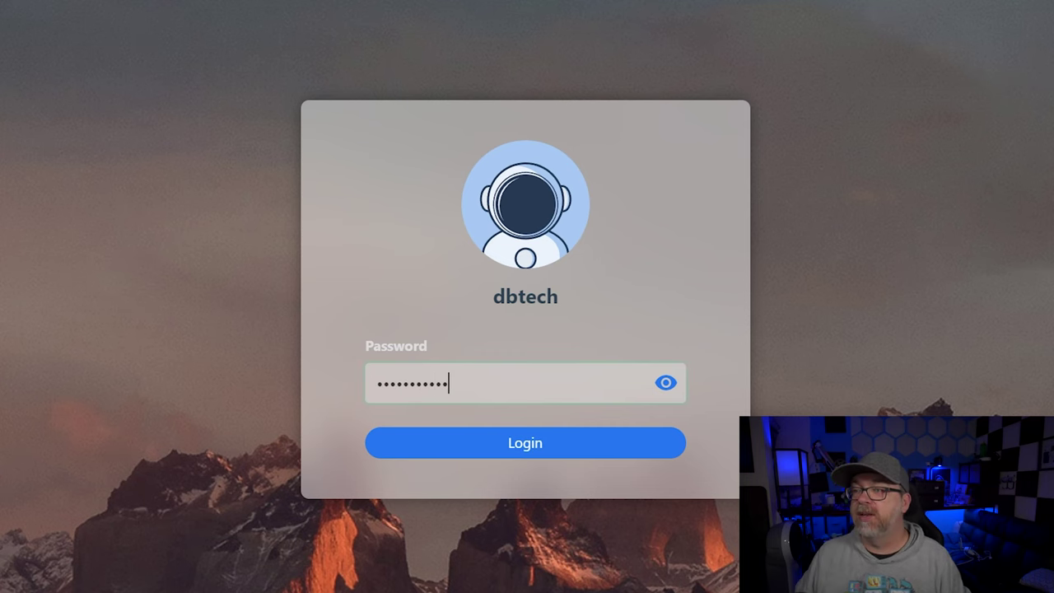
{"action": "type", "text": "••••••"}
{"action": "key", "text": "Return"}
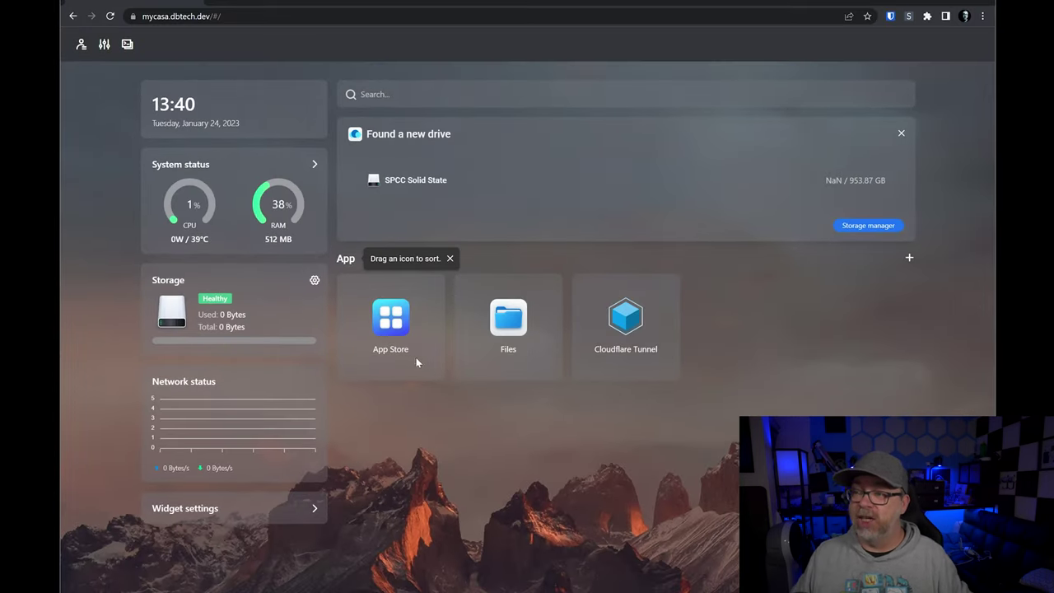
{"action": "left_click", "coordinate": [614, 327]}
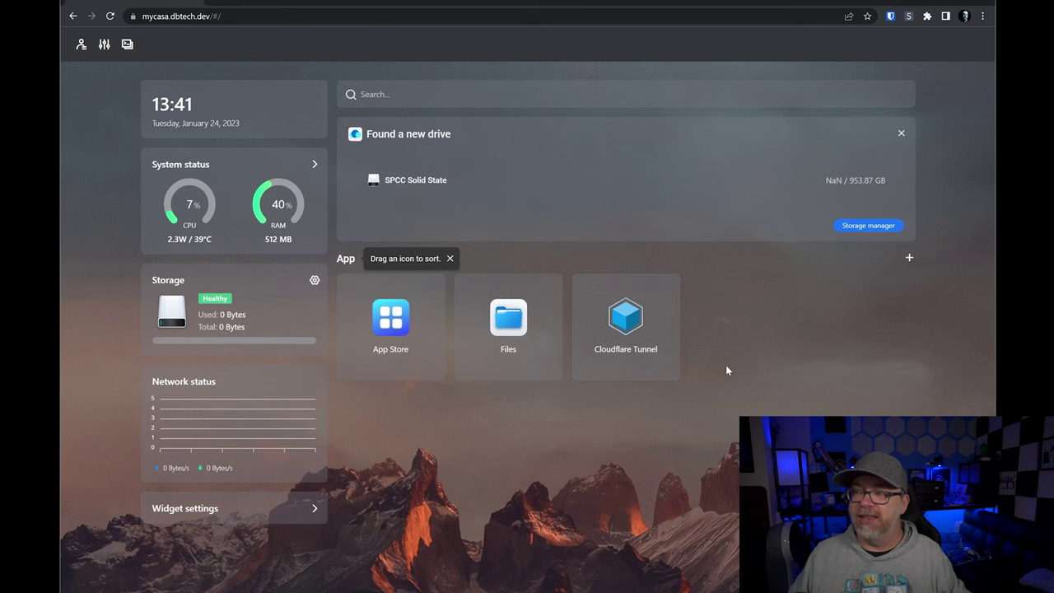
Step: Check the Cloudflare Tunnel app's settings, then uninstall it with its config userdata
{"action": "left_click", "coordinate": [668, 293]}
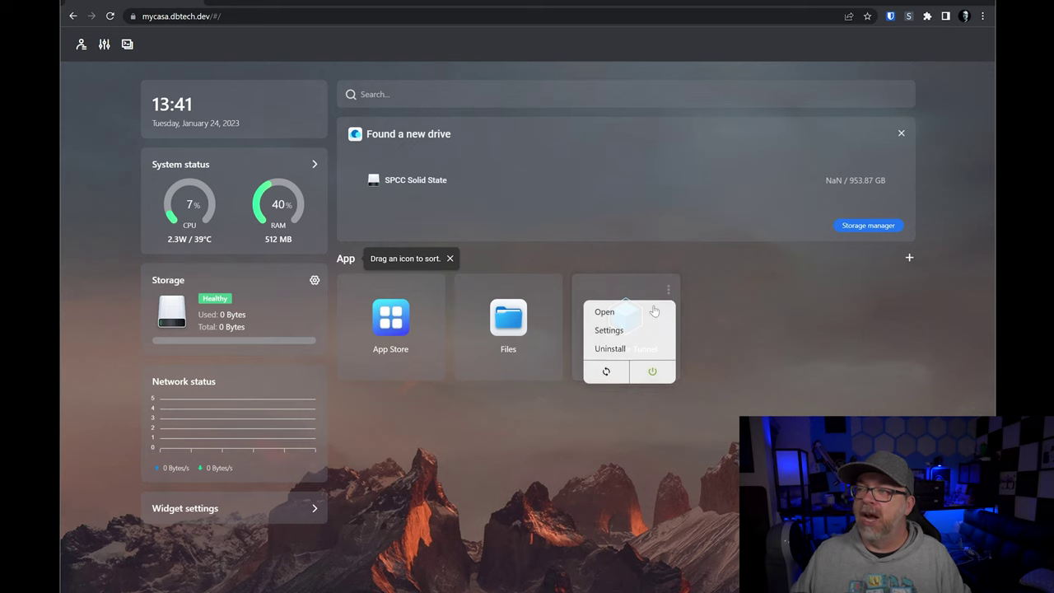
{"action": "left_click", "coordinate": [640, 333]}
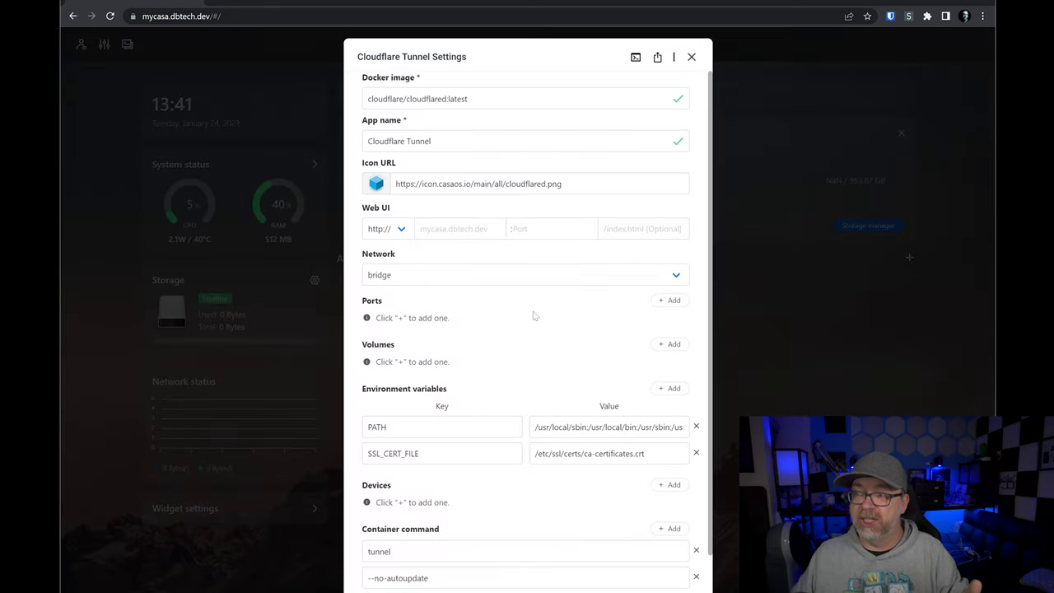
{"action": "left_click", "coordinate": [691, 57]}
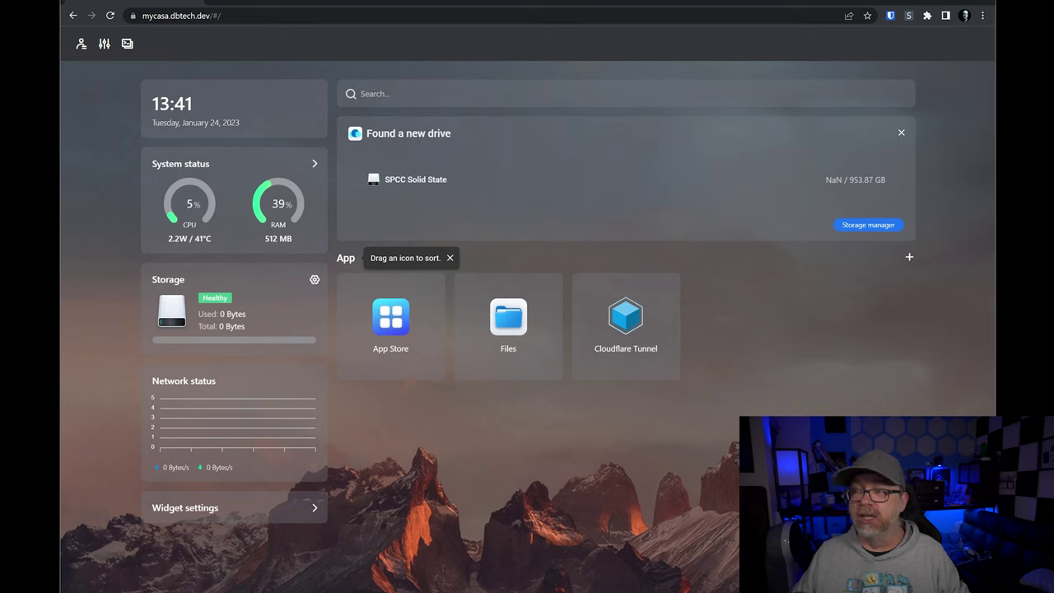
{"action": "left_click", "coordinate": [667, 293]}
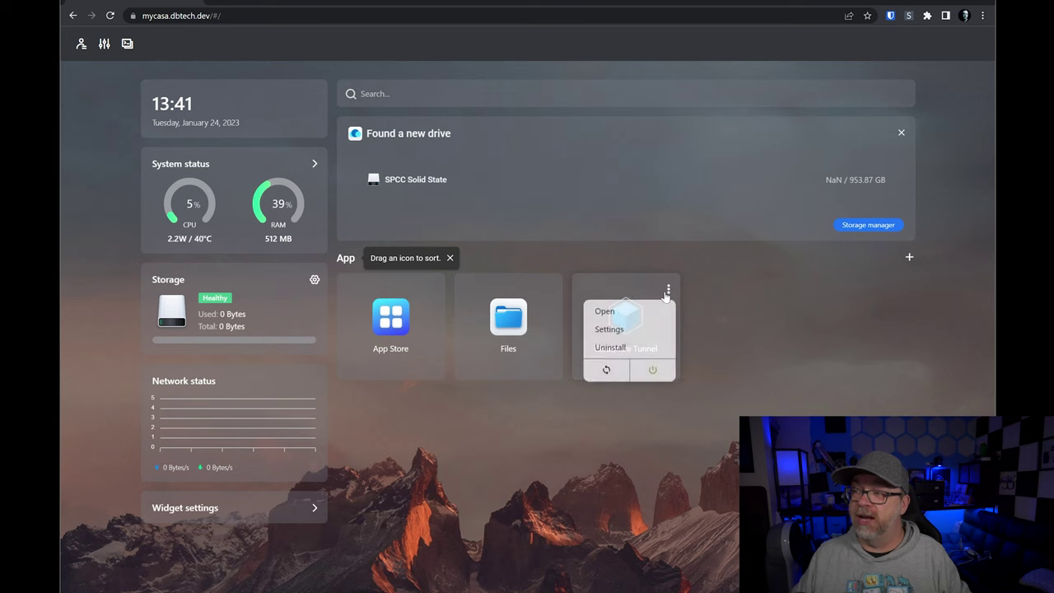
{"action": "left_click", "coordinate": [644, 349]}
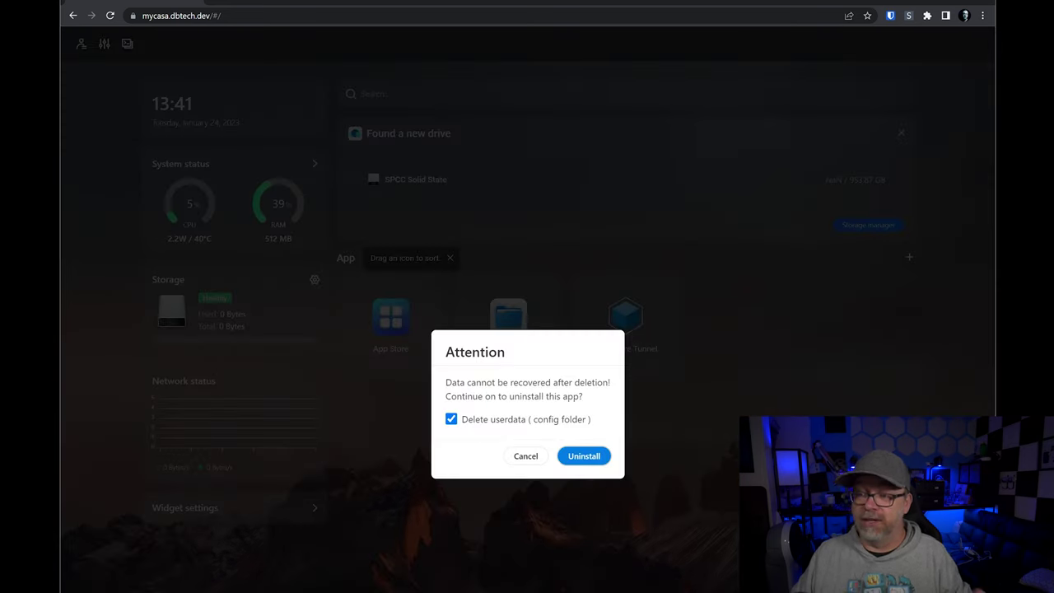
{"action": "left_click", "coordinate": [588, 457]}
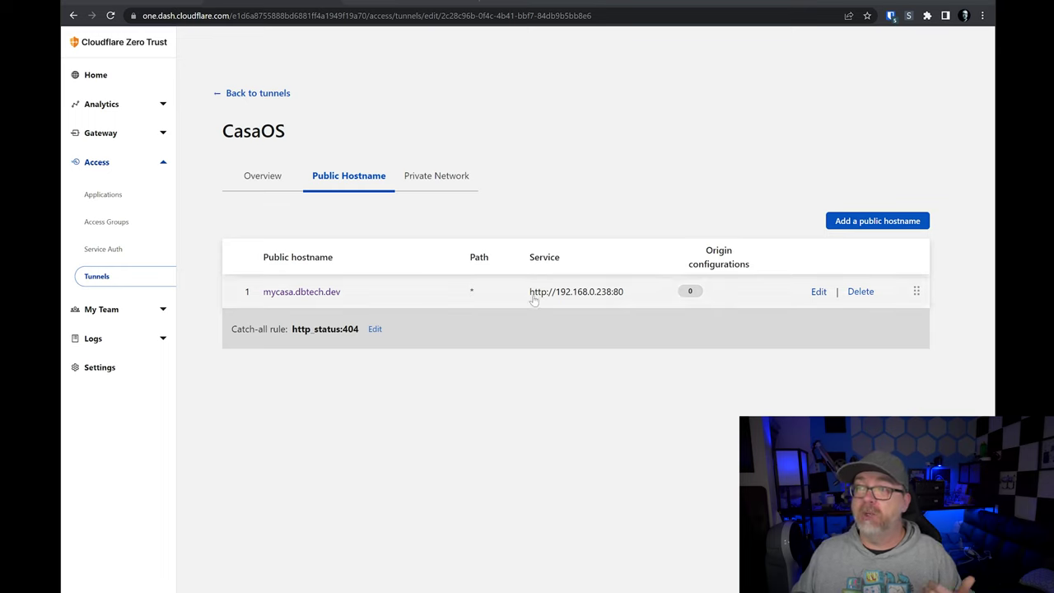
Step: Delete the old CasaOS tunnel from the Zero Trust tunnels list
{"action": "left_click", "coordinate": [262, 176]}
{"action": "left_click", "coordinate": [104, 284]}
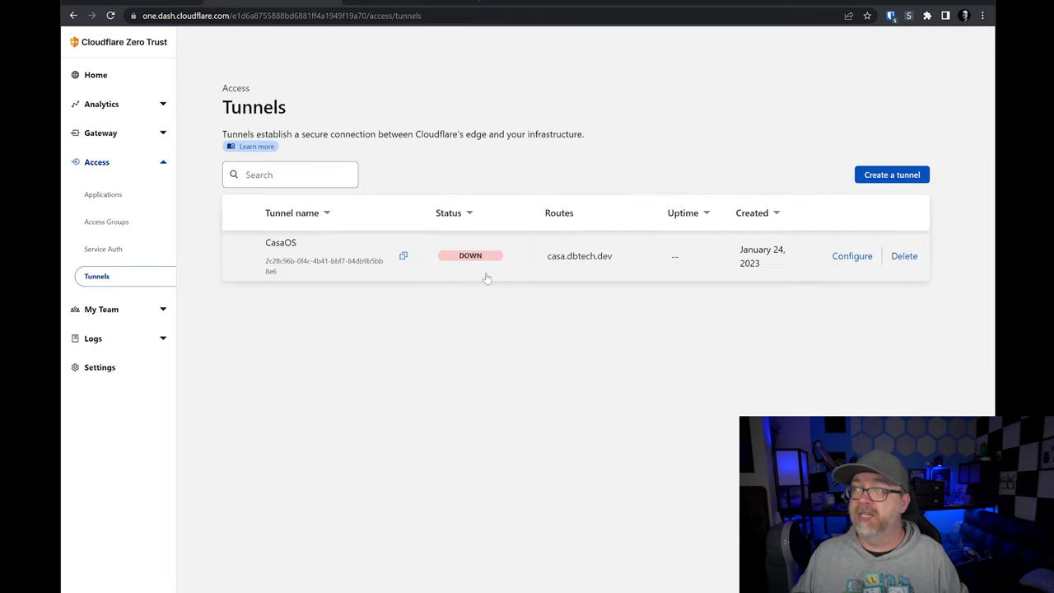
{"action": "left_click", "coordinate": [903, 257]}
{"action": "left_click", "coordinate": [631, 452]}
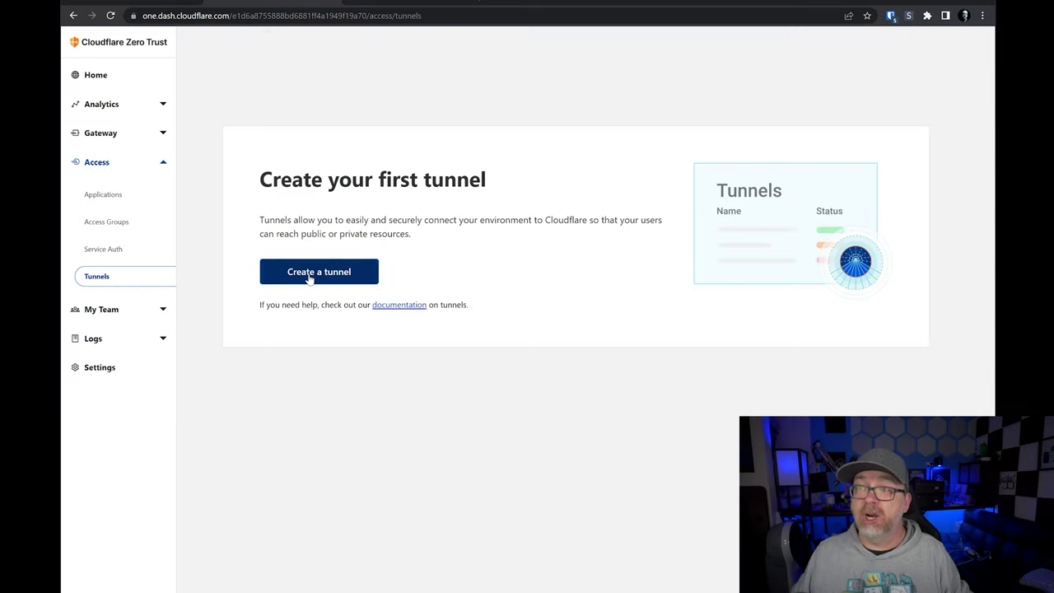
Step: Create and save a new tunnel named CasaOS
{"action": "left_click", "coordinate": [310, 278]}
{"action": "left_click", "coordinate": [325, 363]}
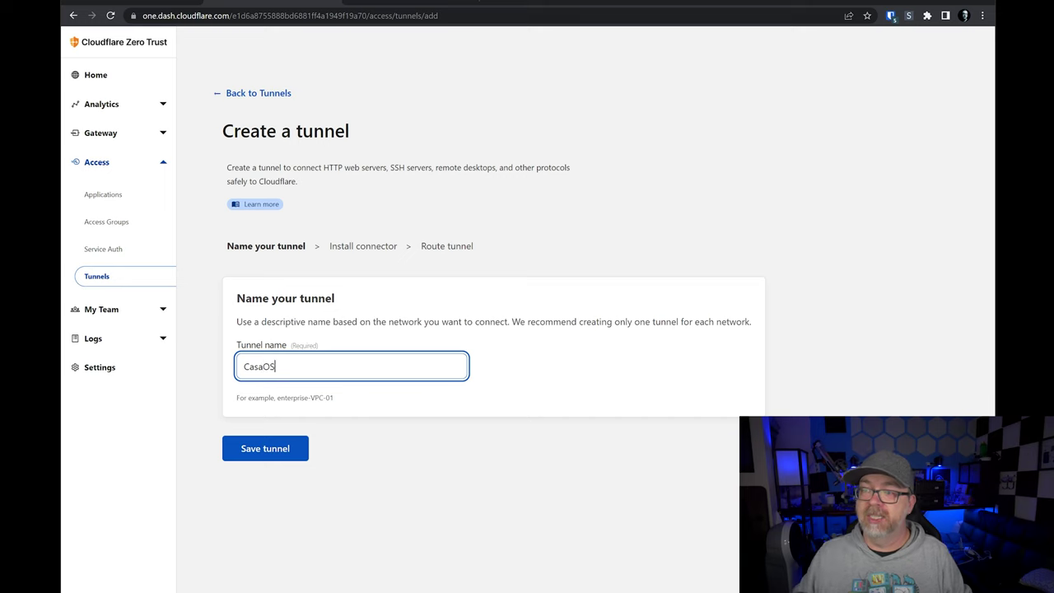
{"action": "left_click", "coordinate": [292, 456]}
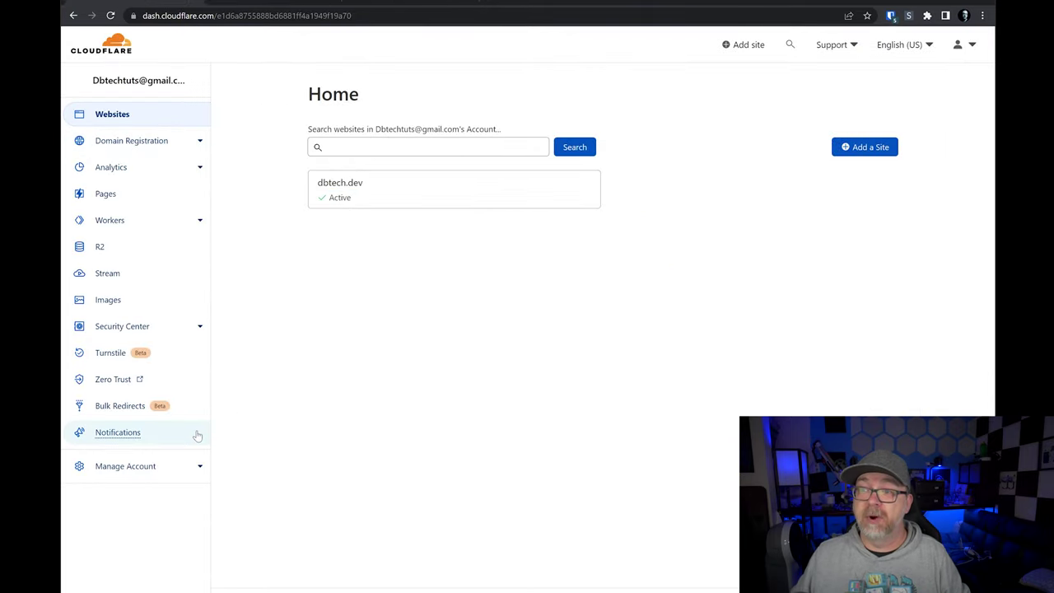
Step: Go to Zero Trust Access > Tunnels and open the CasaOS tunnel's connector setup
{"action": "left_click", "coordinate": [99, 386]}
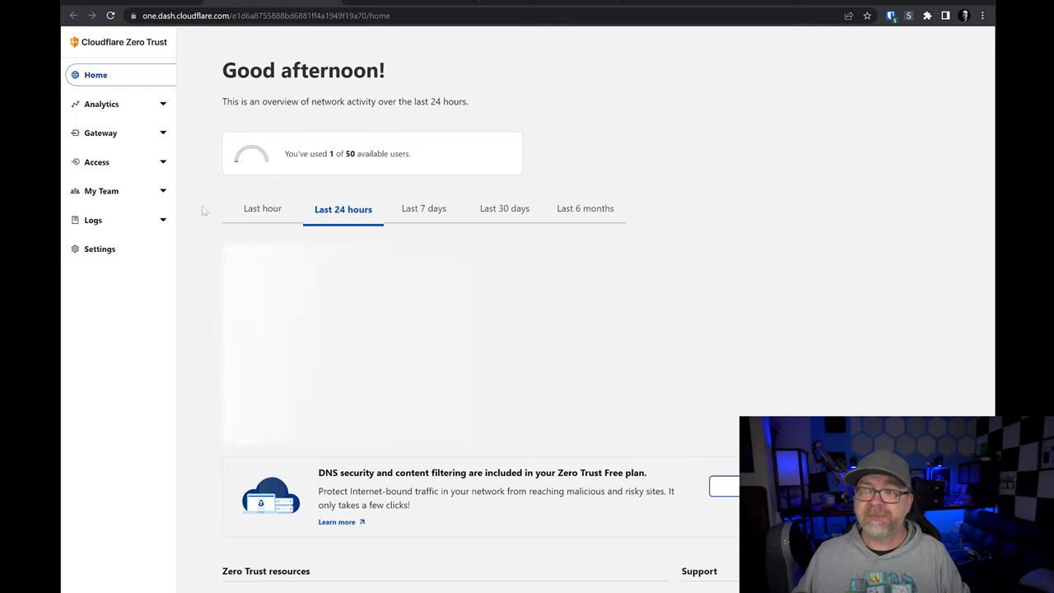
{"action": "left_click", "coordinate": [128, 196]}
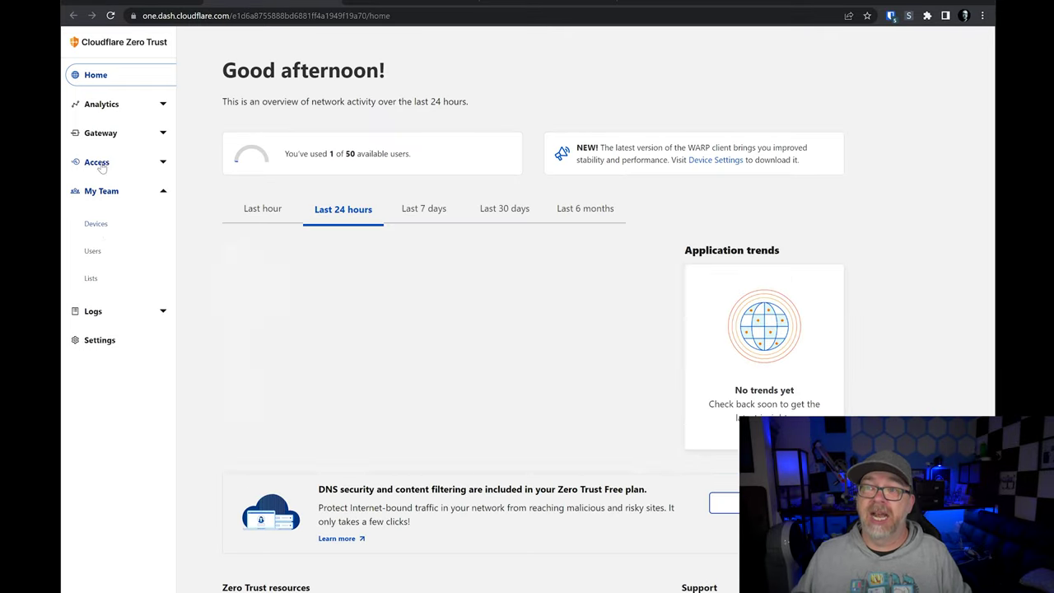
{"action": "left_click", "coordinate": [98, 163]}
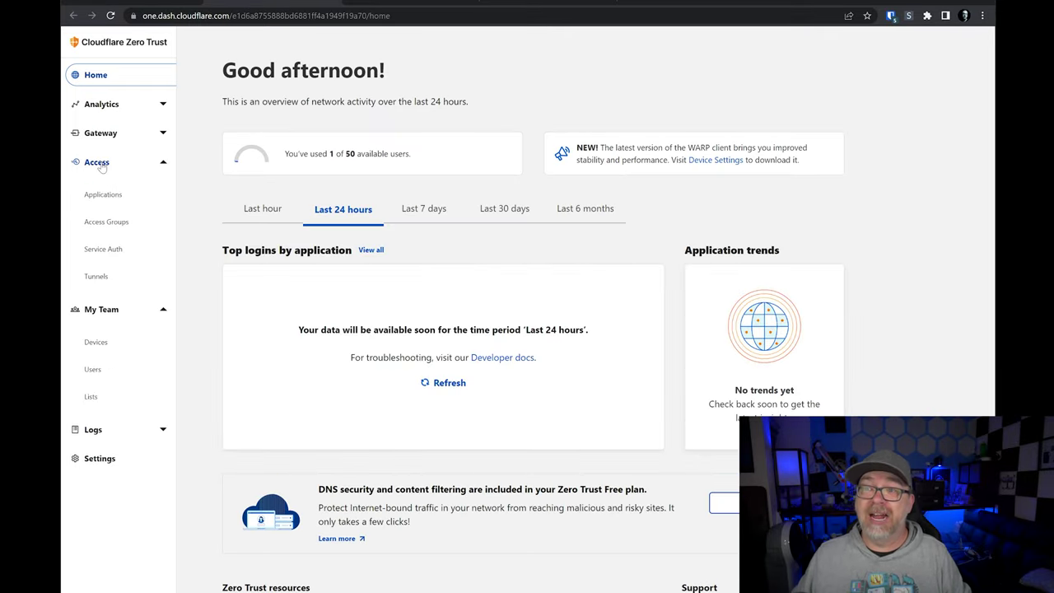
{"action": "left_click", "coordinate": [97, 276]}
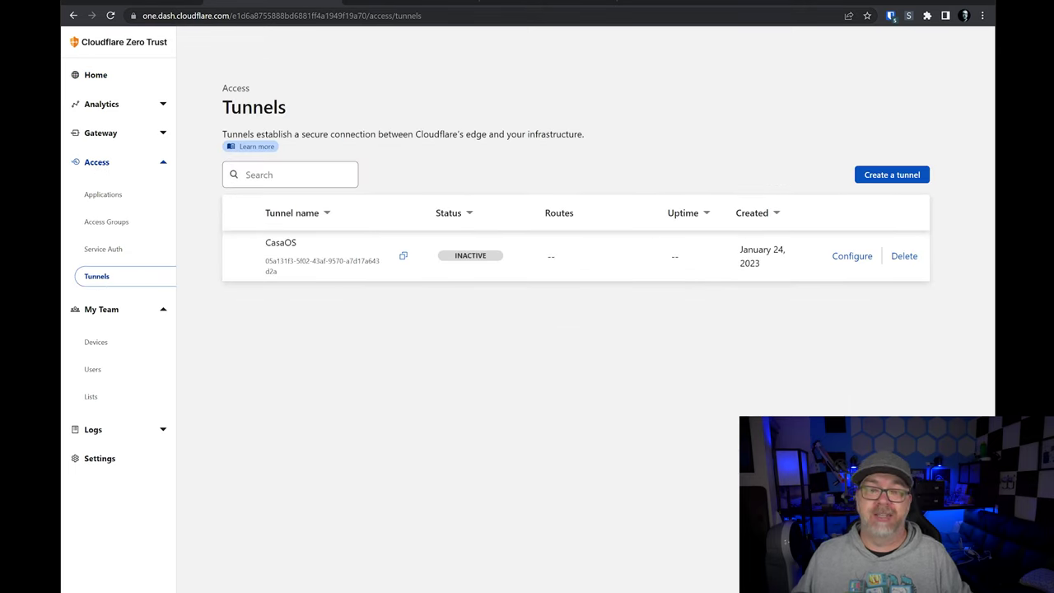
{"action": "left_click", "coordinate": [278, 3]}
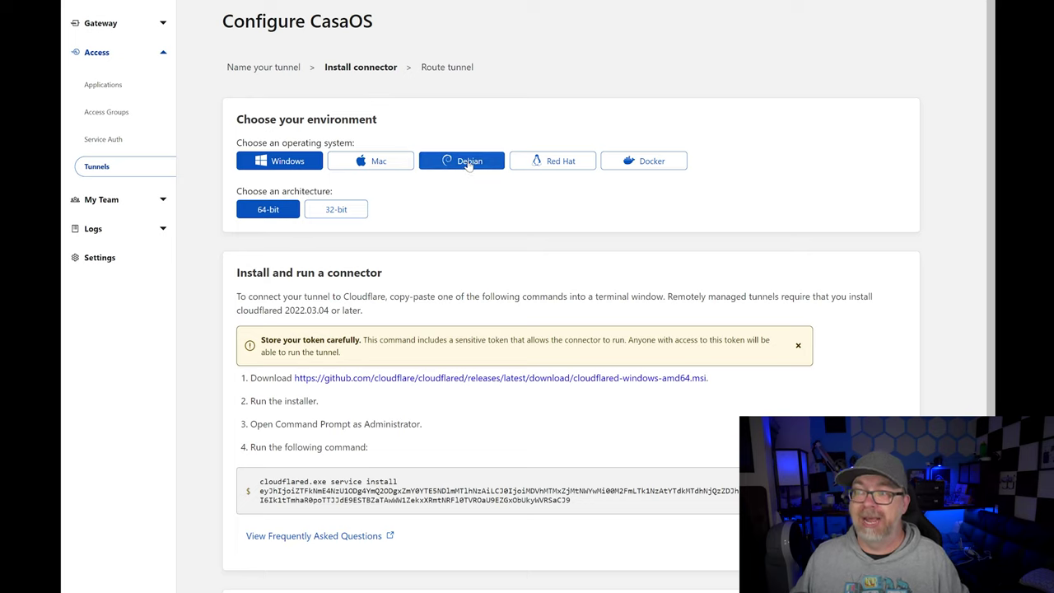
Step: Choose Docker as the connector environment and copy its docker run command with the token
{"action": "left_click", "coordinate": [637, 168]}
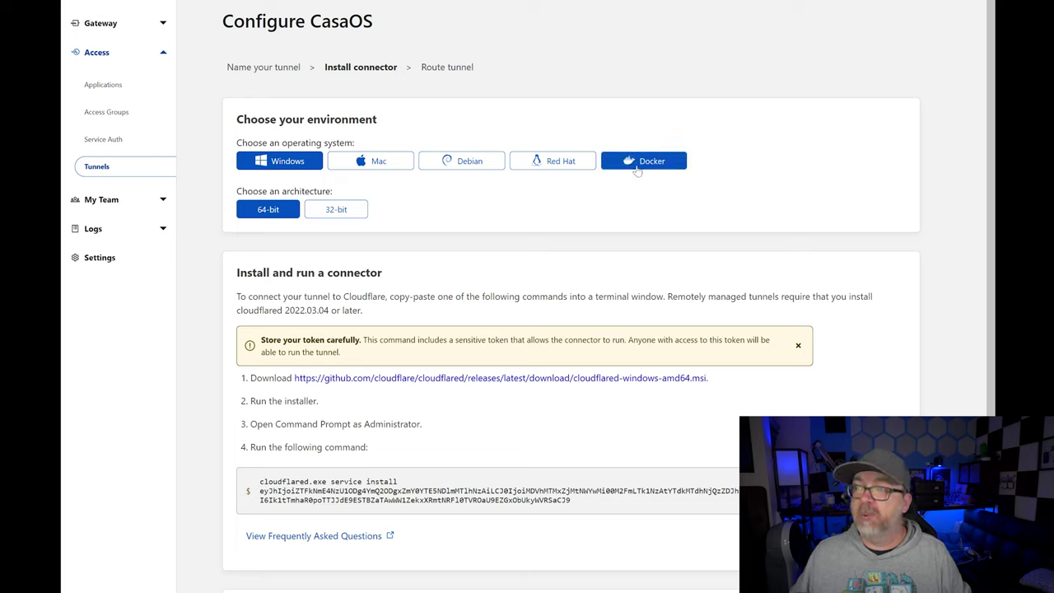
{"action": "left_click", "coordinate": [461, 165]}
{"action": "left_click", "coordinate": [492, 454]}
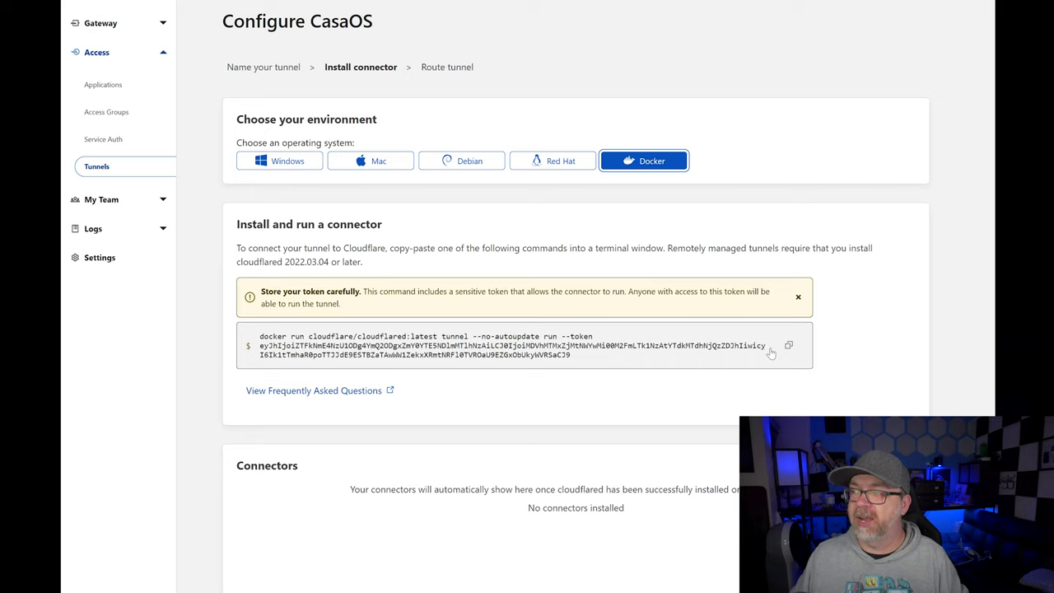
{"action": "left_click", "coordinate": [787, 347]}
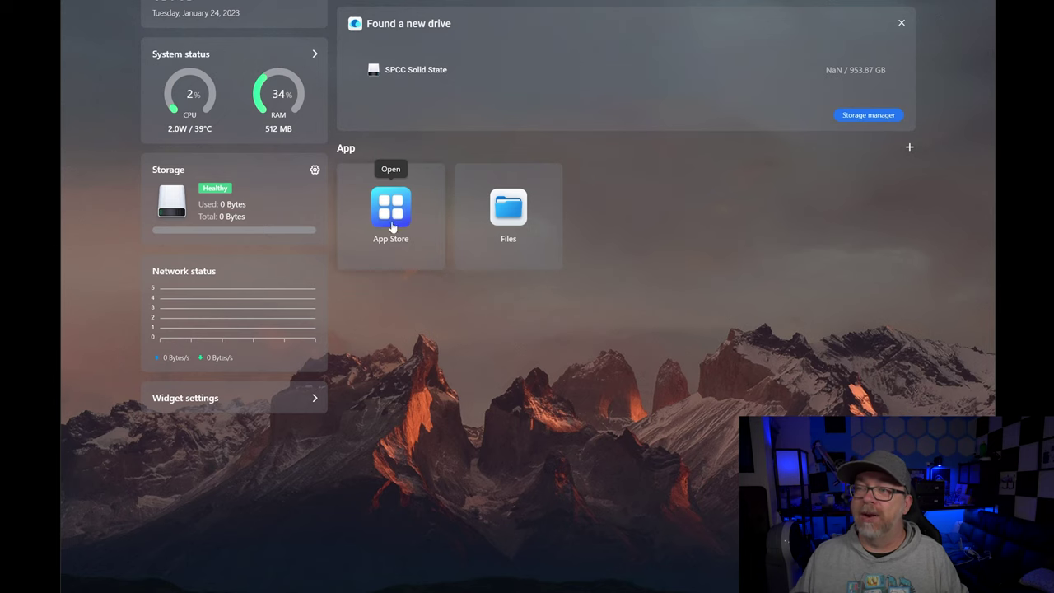
Step: Import the copied cloudflared docker run command into a CasaOS App Store custom install
{"action": "left_click", "coordinate": [392, 216]}
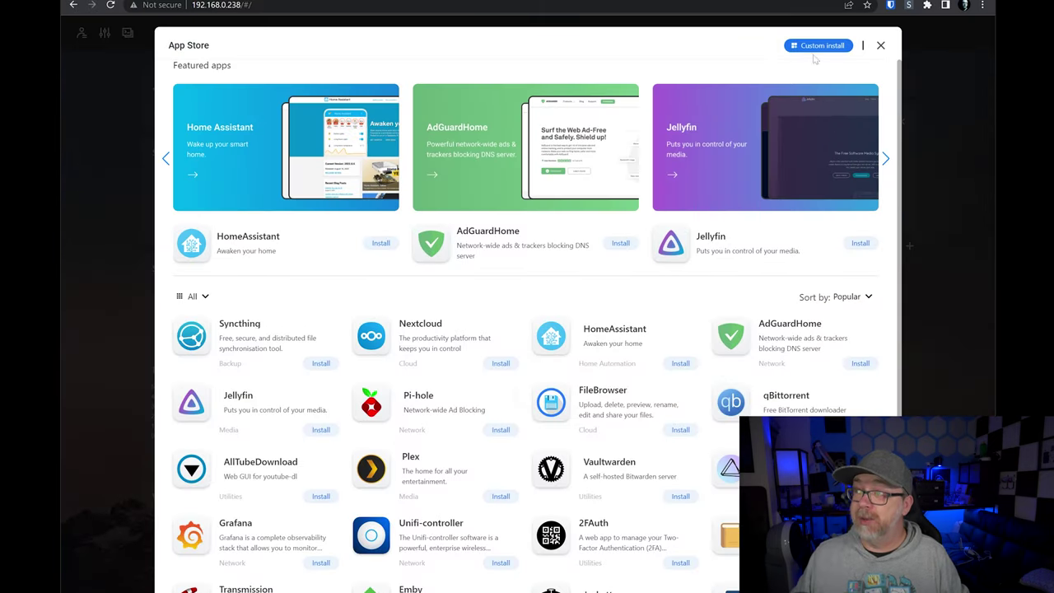
{"action": "left_click", "coordinate": [817, 47]}
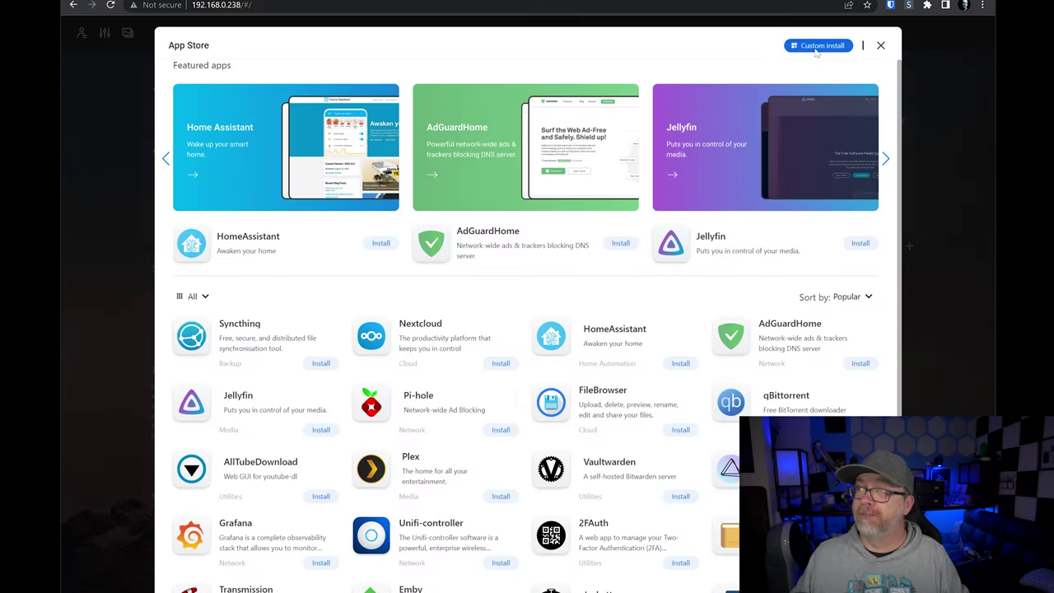
{"action": "left_click", "coordinate": [704, 45]}
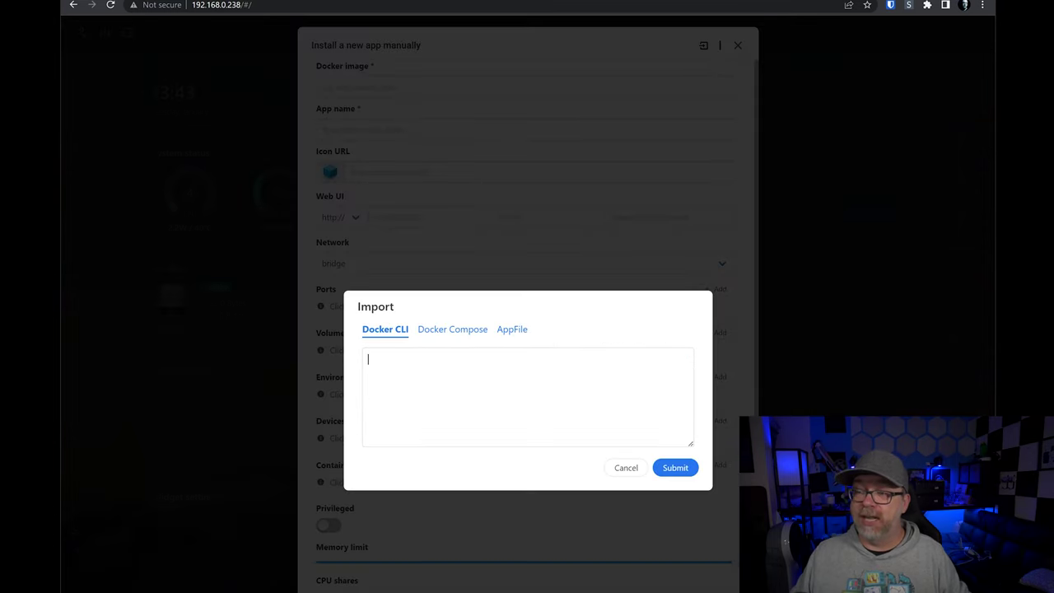
{"action": "key", "text": "ctrl+v"}
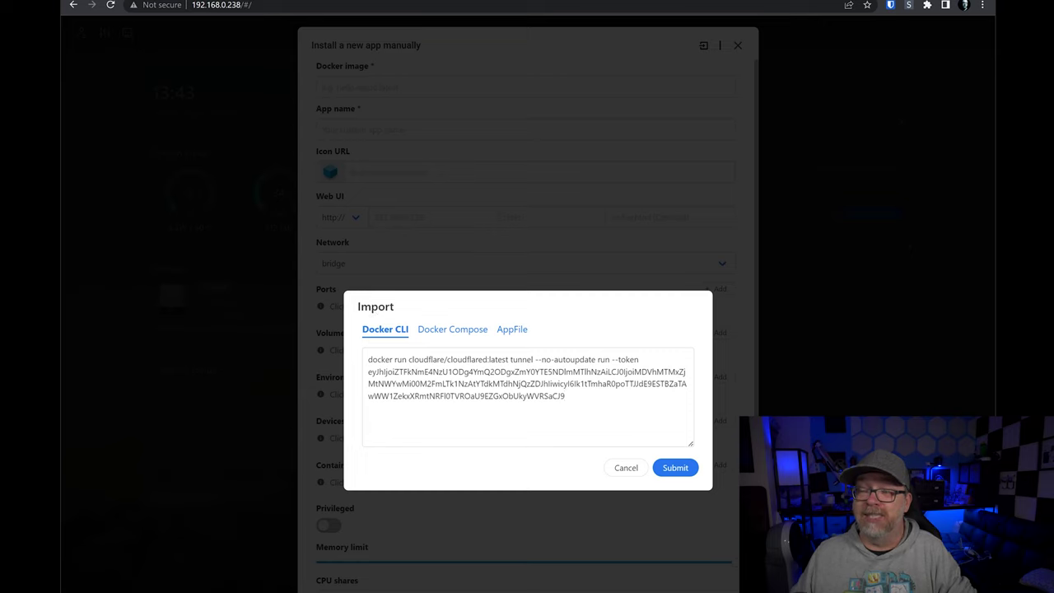
{"action": "left_click", "coordinate": [674, 468]}
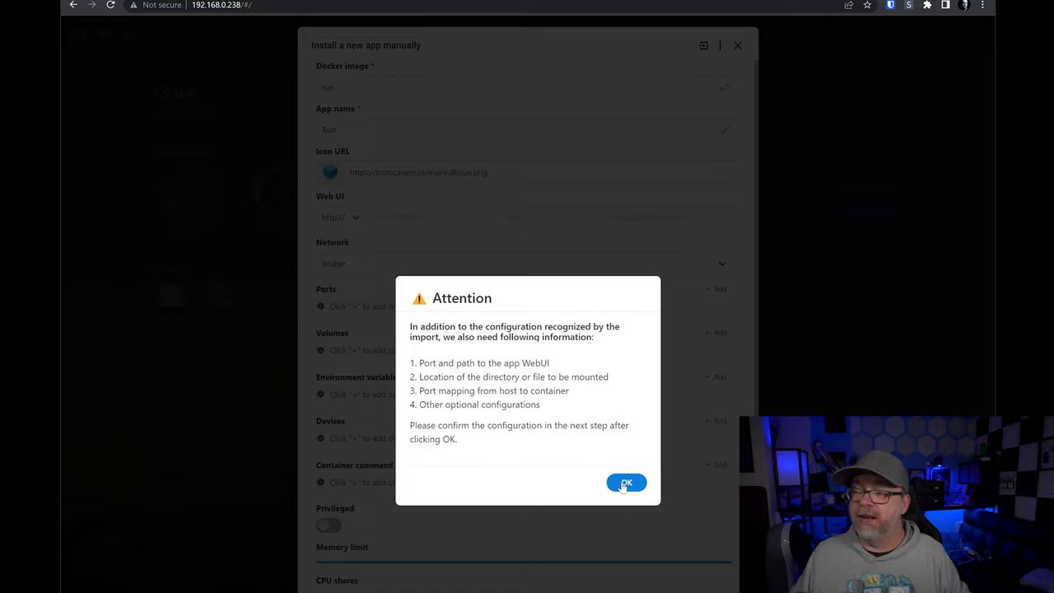
{"action": "left_click", "coordinate": [625, 483]}
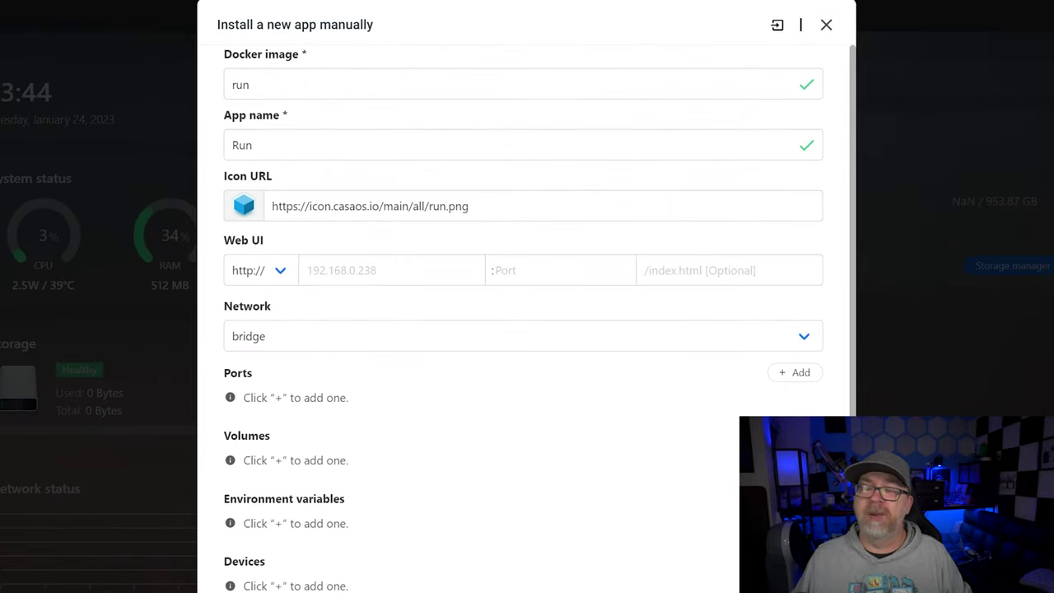
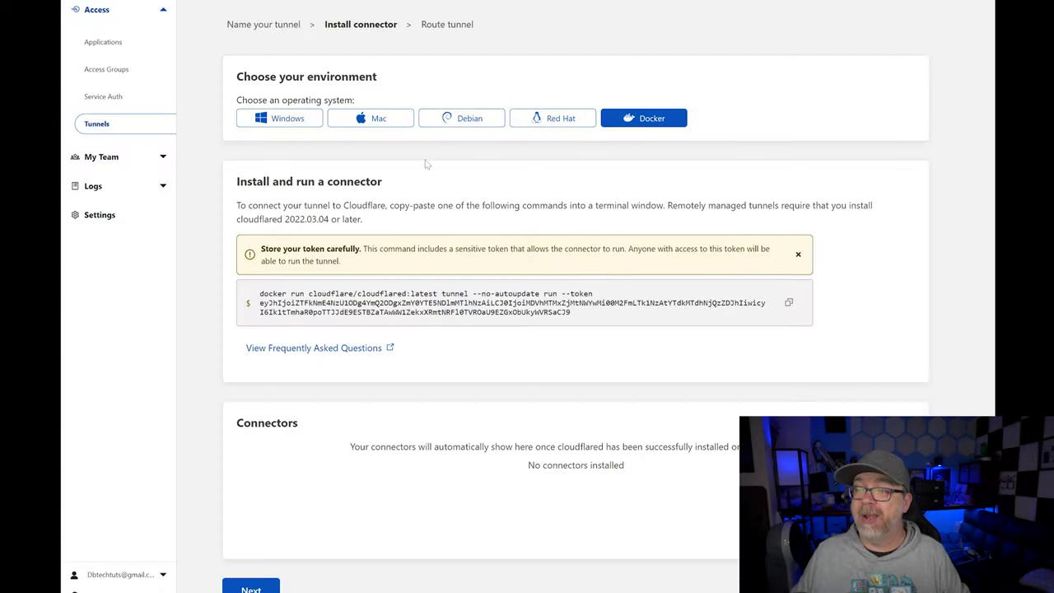
Step: Uninstall the Cloudflared-tunnel app from CasaOS, deleting its config userdata too
{"action": "scroll", "coordinate": [550, 456], "scroll_direction": "down", "scroll_amount": 1}
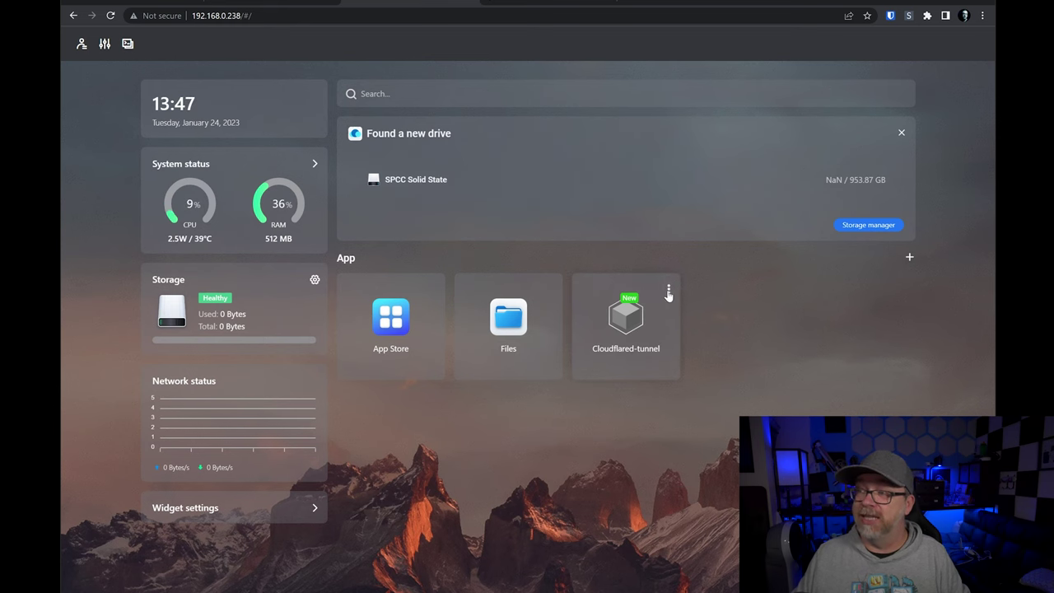
{"action": "left_click", "coordinate": [668, 293]}
{"action": "left_click", "coordinate": [637, 347]}
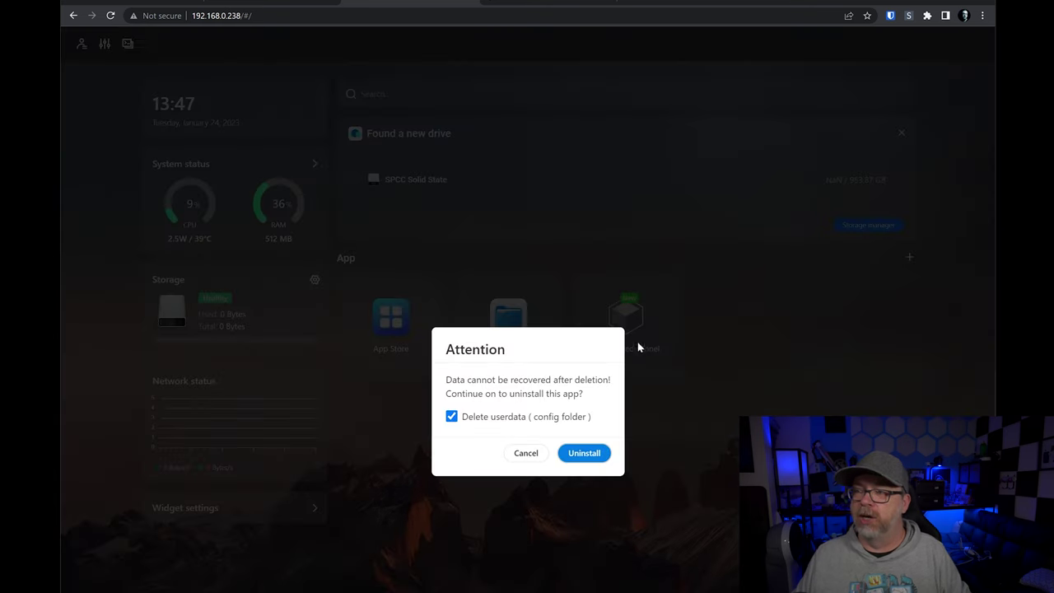
{"action": "left_click", "coordinate": [583, 453]}
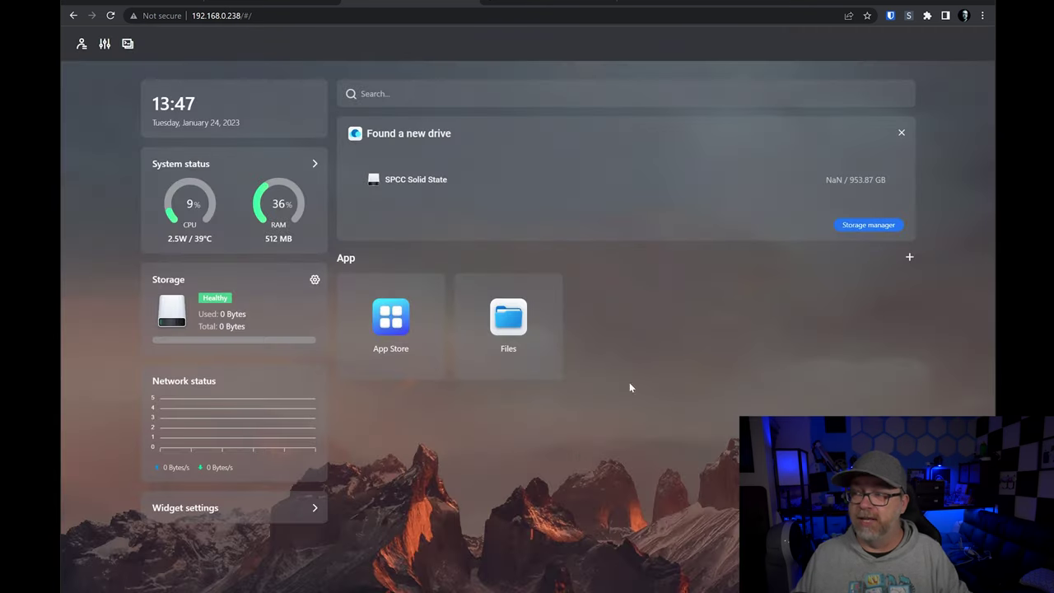
{"action": "left_click", "coordinate": [293, 4]}
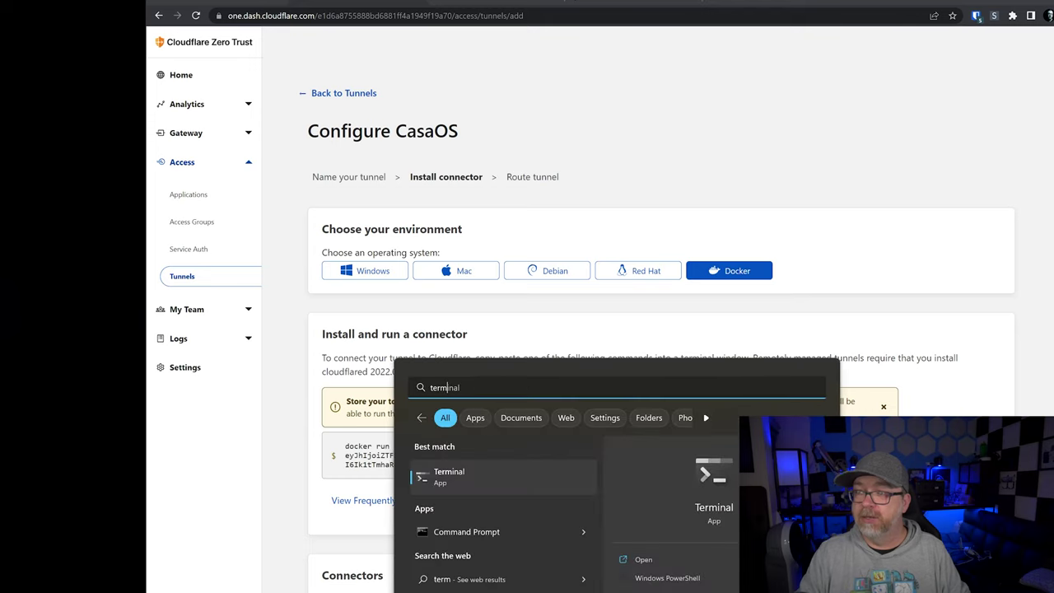
{"action": "key", "text": "Return"}
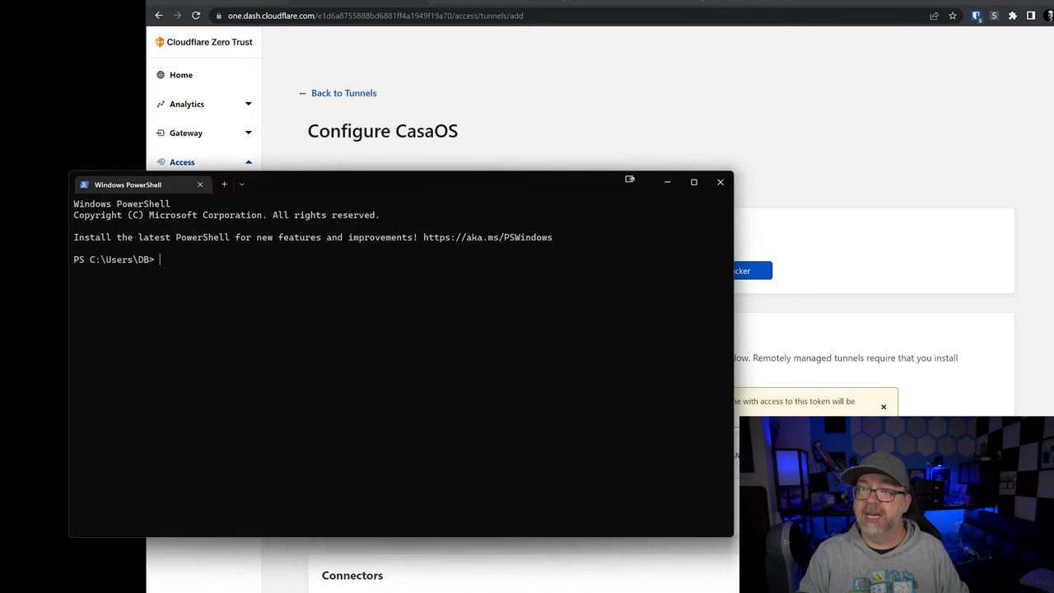
{"action": "type", "text": "ssh root@192.168.0.238"}
{"action": "key", "text": "Return"}
{"action": "key", "text": "Return"}
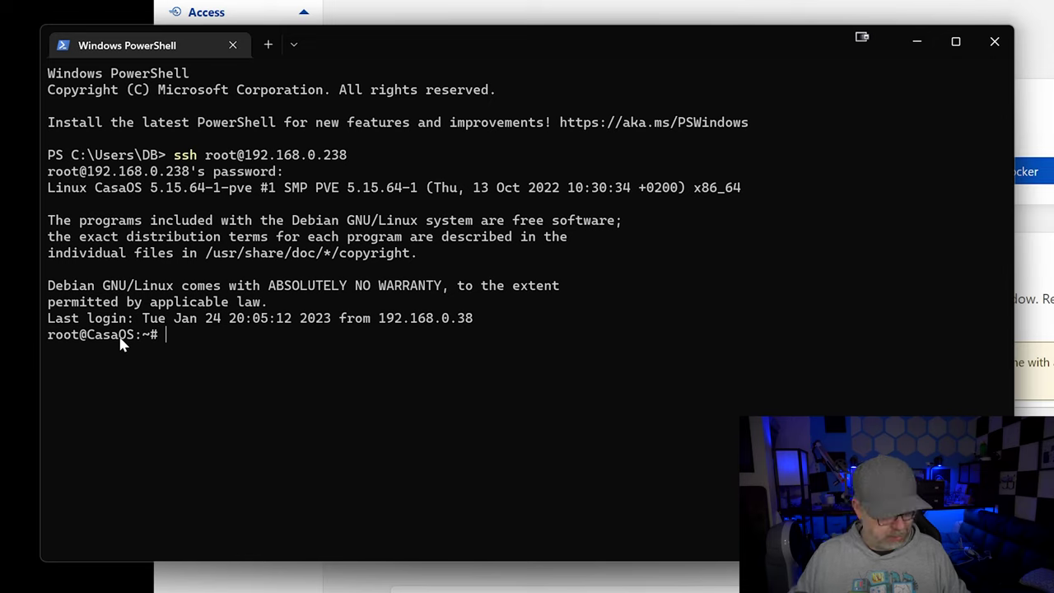
{"action": "key", "text": "ctrl+l"}
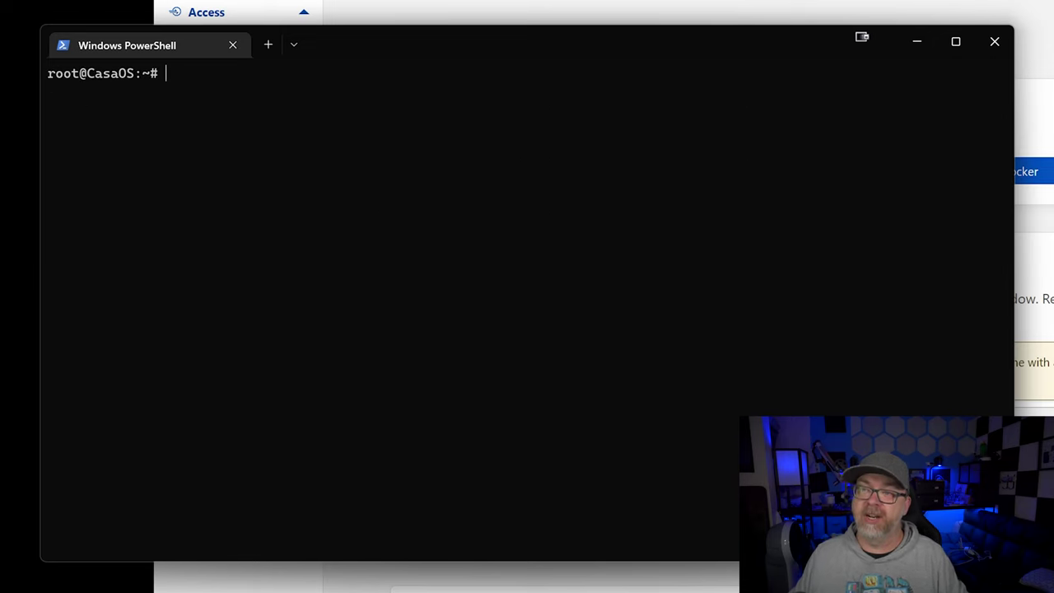
{"action": "key", "text": "ctrl+v"}
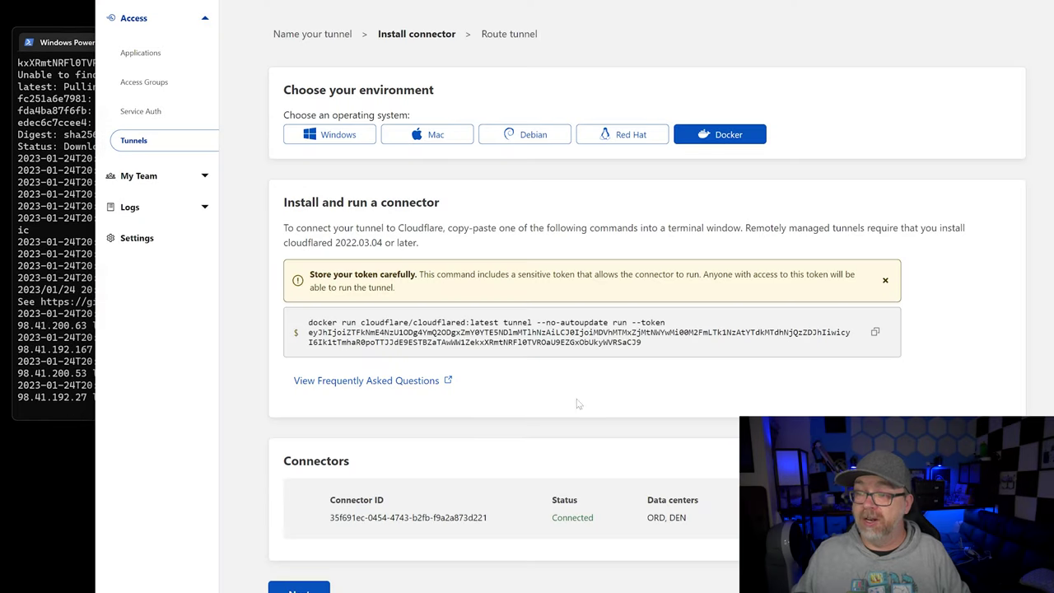
Step: Close the PowerShell window running the foreground cloudflared tunnel
{"action": "left_click", "coordinate": [58, 353]}
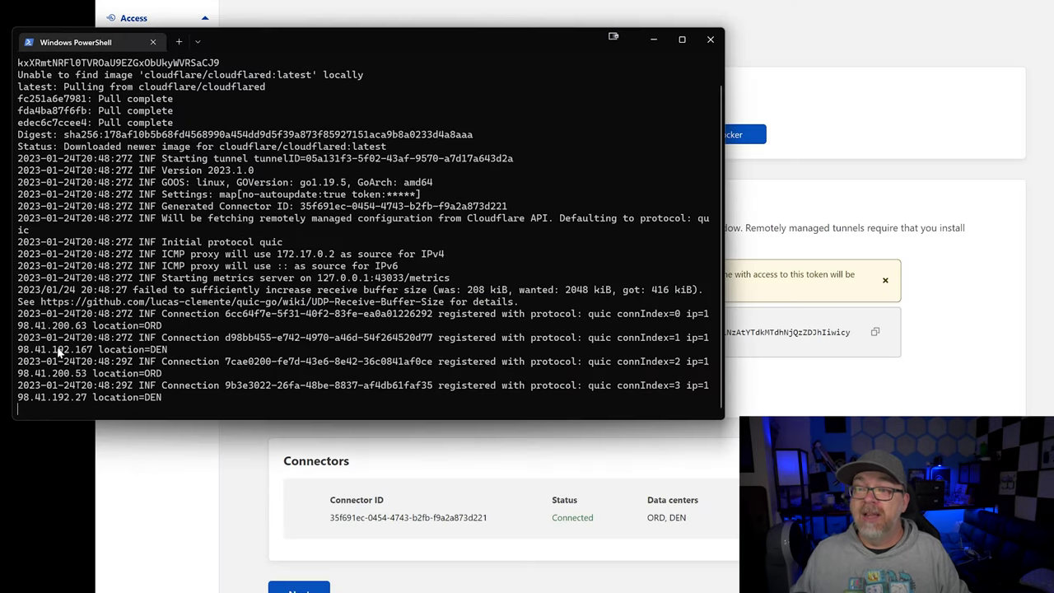
{"action": "left_click", "coordinate": [704, 40]}
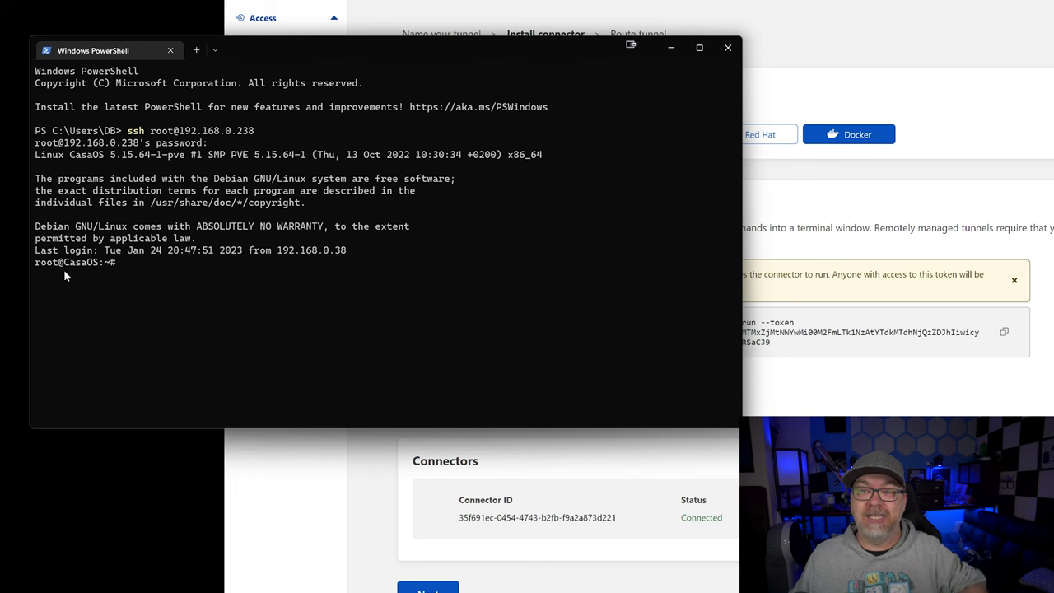
Step: Insert '-d' after 'docker run' in the pasted tunnel command to make it detached
{"action": "left_click", "coordinate": [371, 480]}
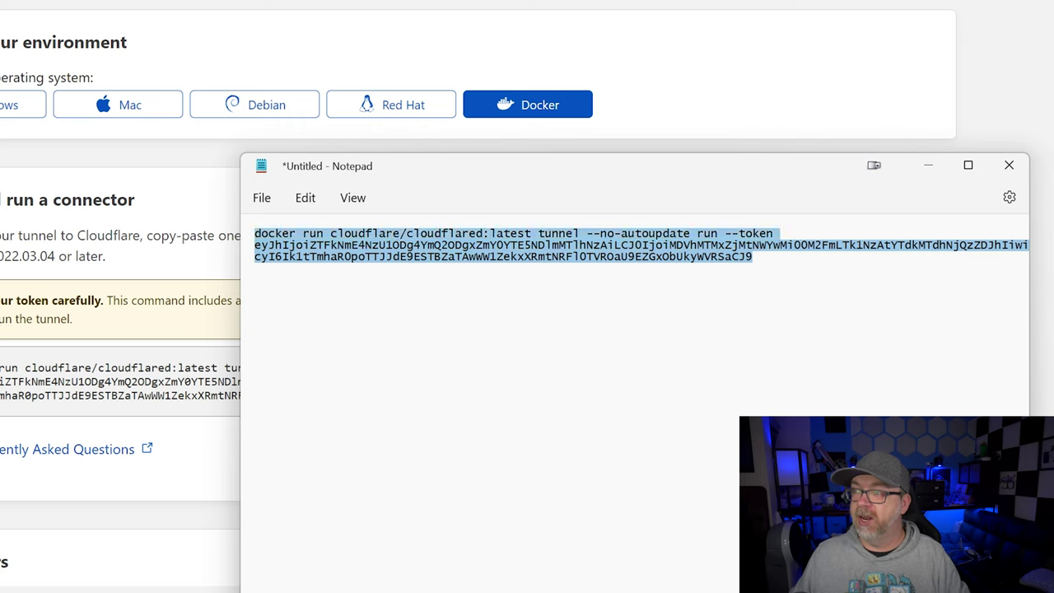
{"action": "left_click", "coordinate": [752, 256]}
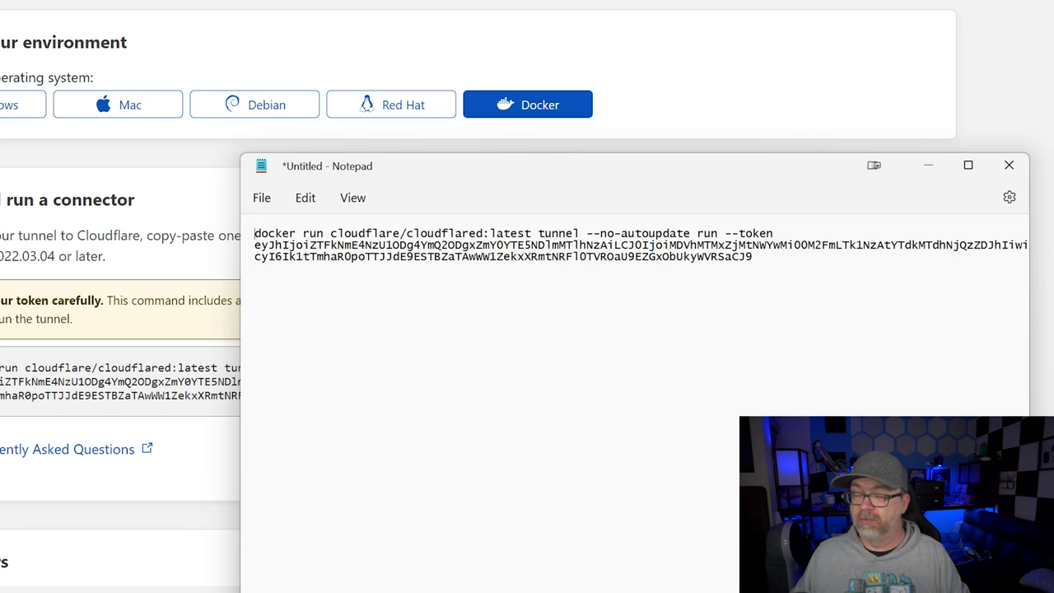
{"action": "left_click", "coordinate": [330, 234]}
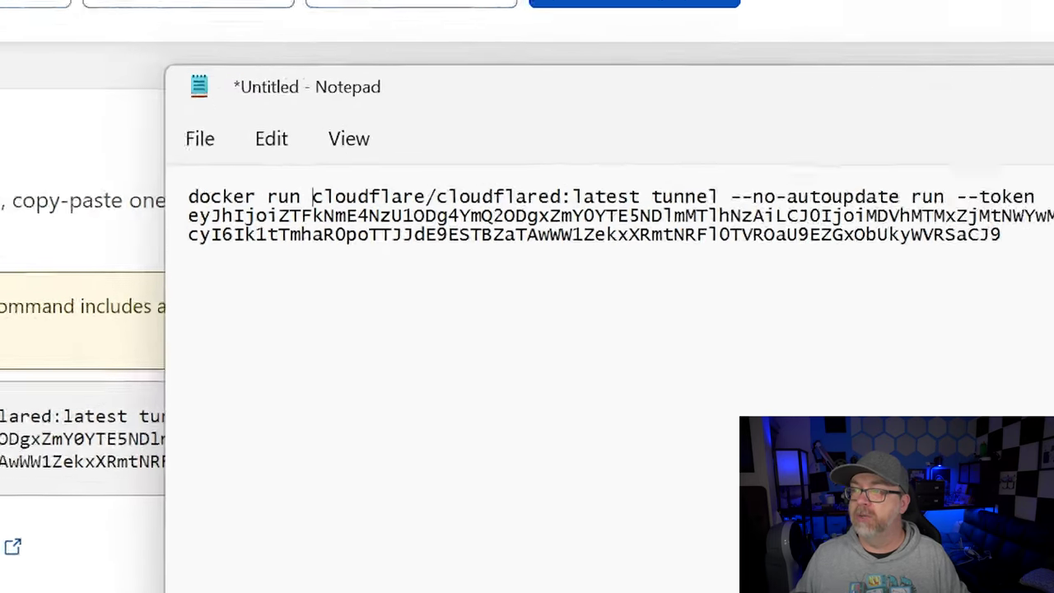
{"action": "left_click", "coordinate": [301, 196]}
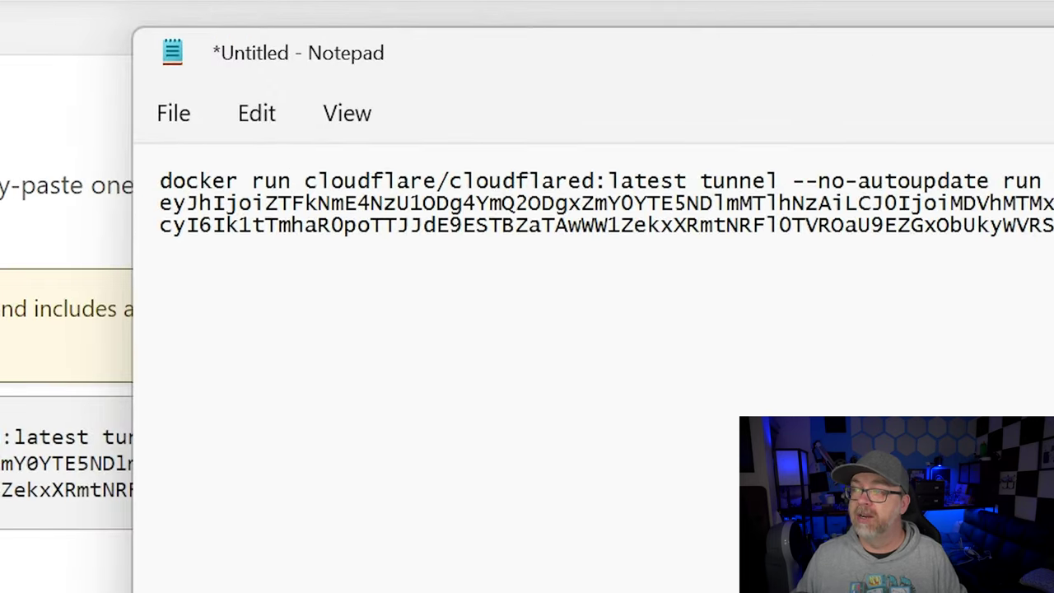
{"action": "type", "text": "-d"}
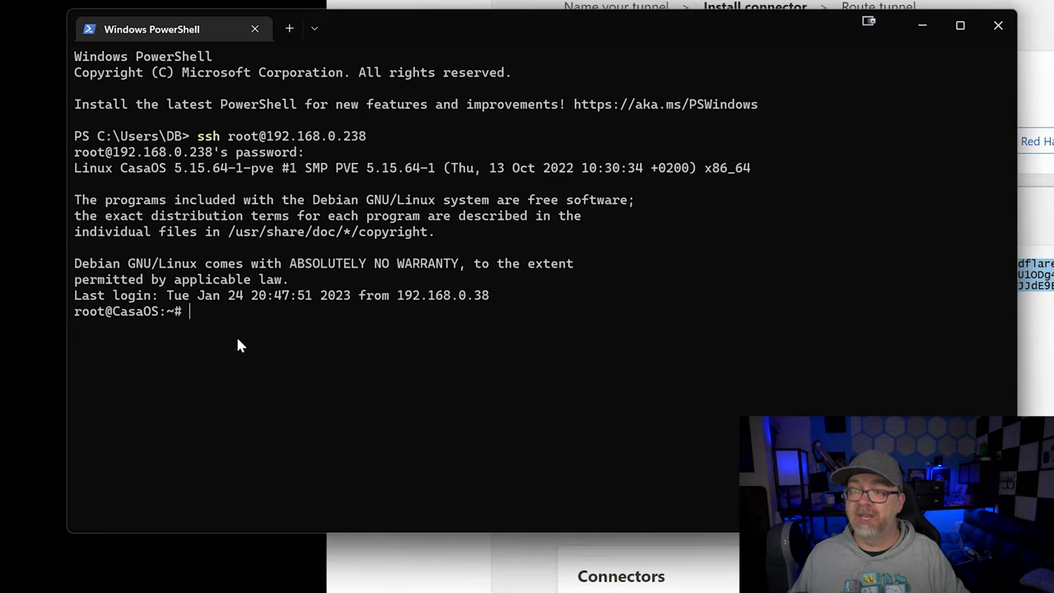
Step: Paste and run the edited docker run -d cloudflared command at the root prompt
{"action": "right_click", "coordinate": [236, 344]}
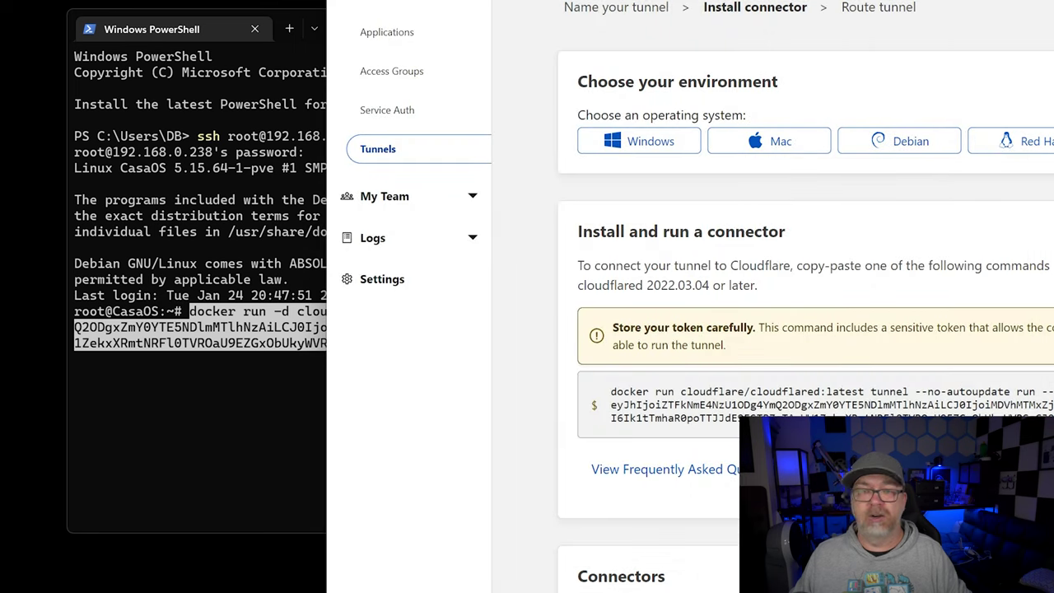
{"action": "left_click", "coordinate": [272, 426]}
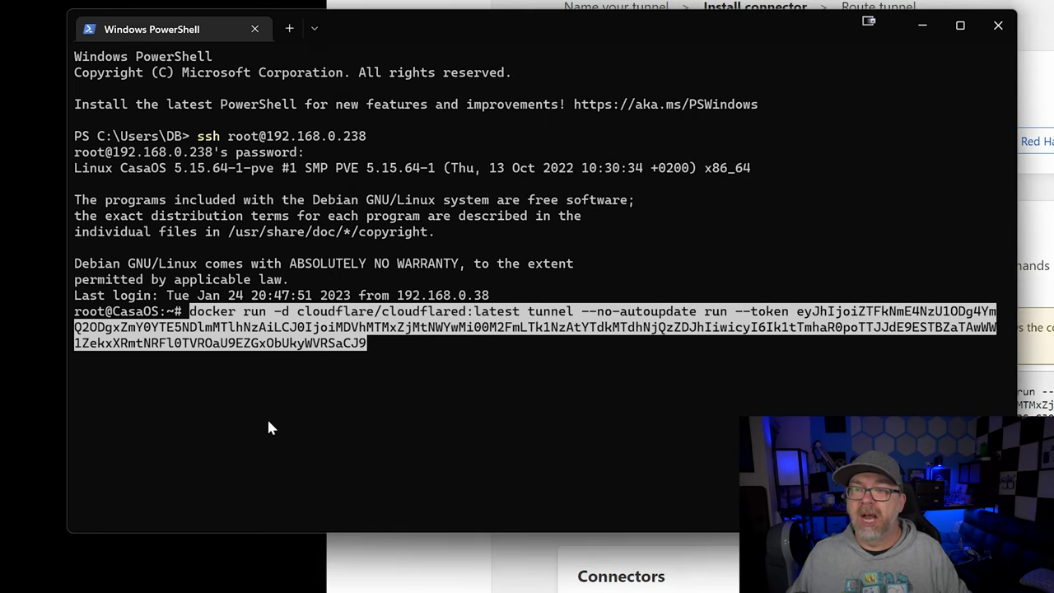
{"action": "key", "text": "Return"}
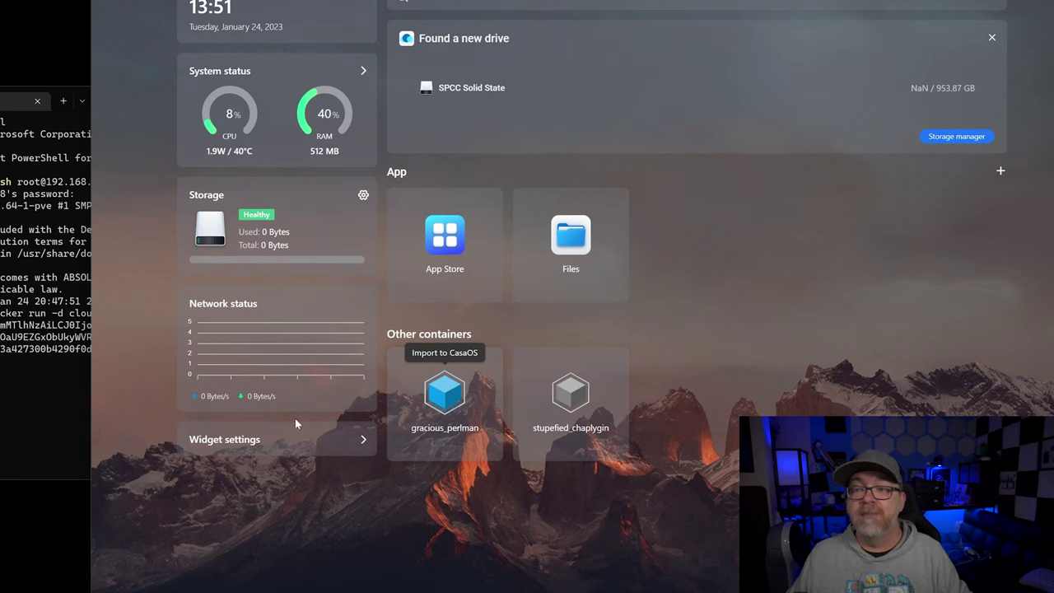
Step: Import the gracious_perlman container from Other containers and save it as a dashboard app
{"action": "left_click", "coordinate": [23, 415]}
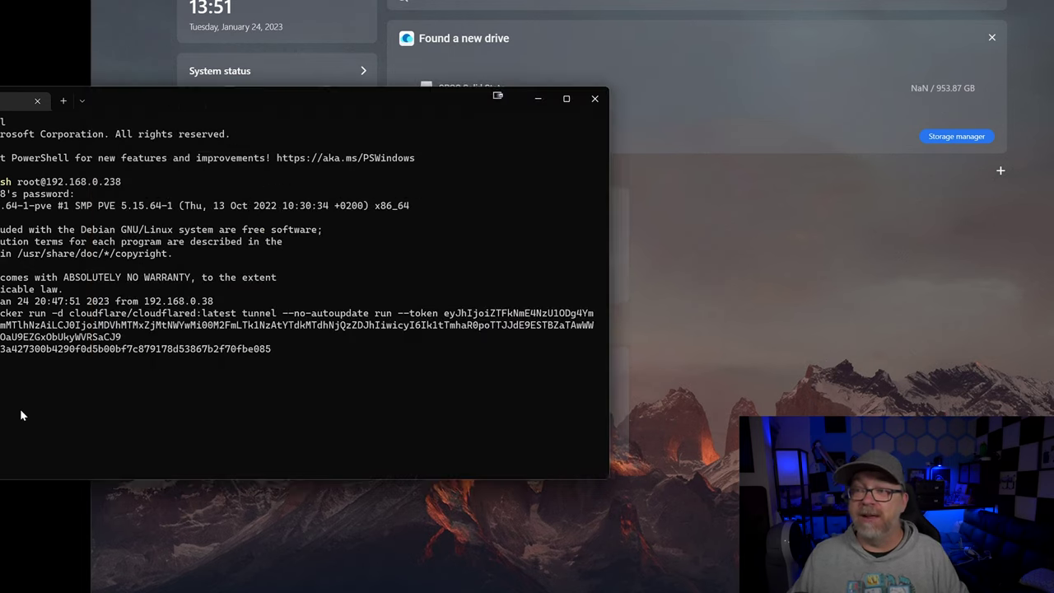
{"action": "left_click", "coordinate": [593, 99]}
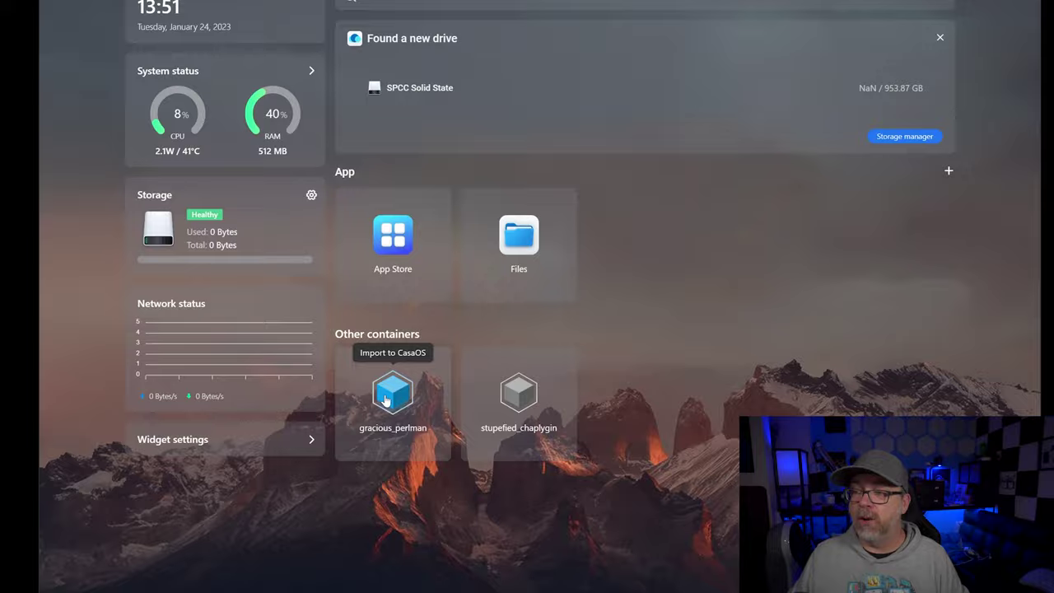
{"action": "left_click", "coordinate": [398, 377]}
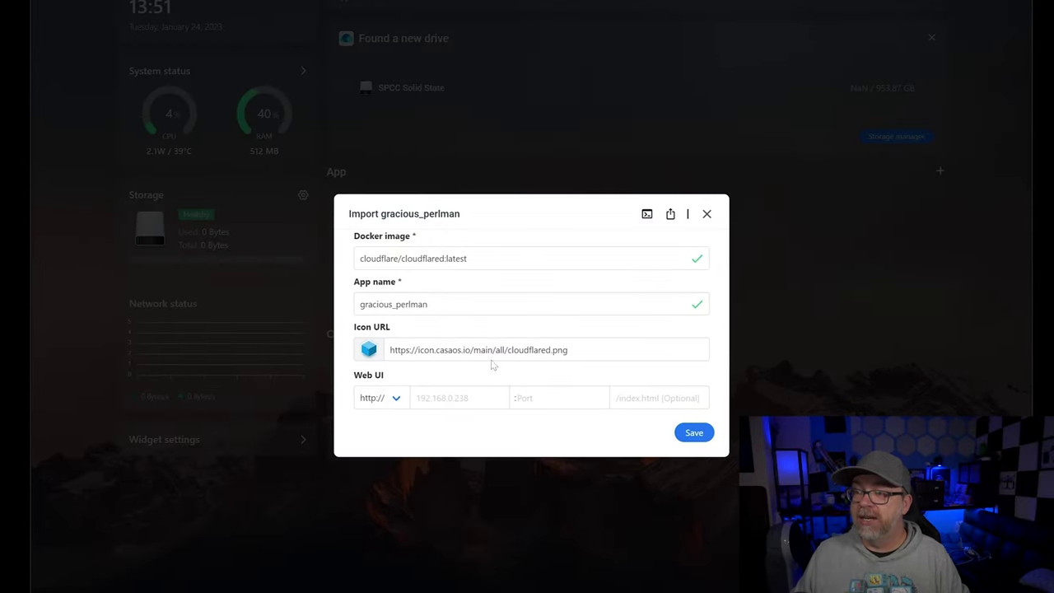
{"action": "double_click", "coordinate": [529, 350]}
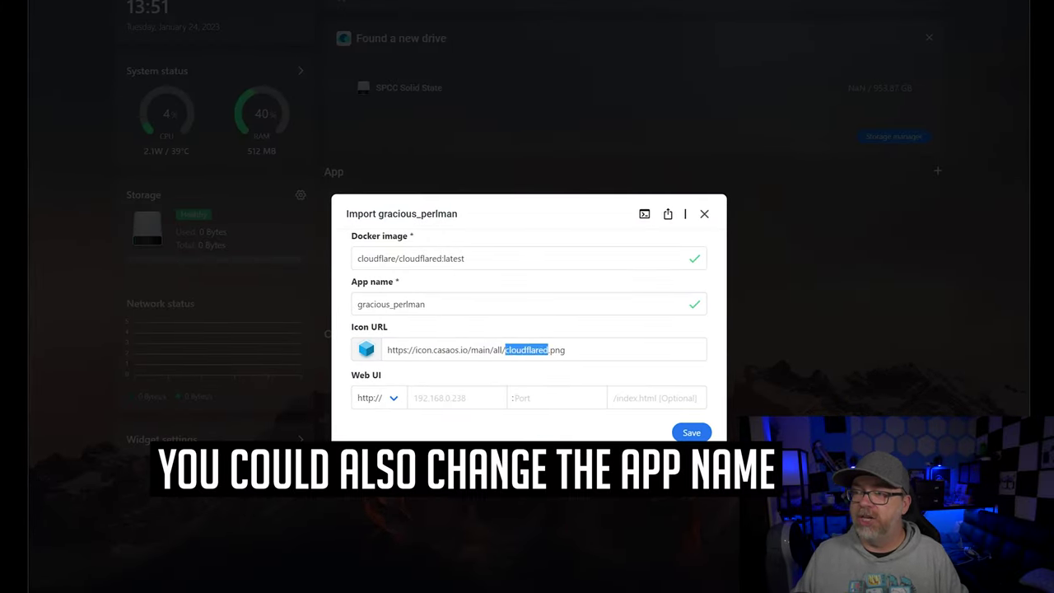
{"action": "key", "text": "ctrl+a"}
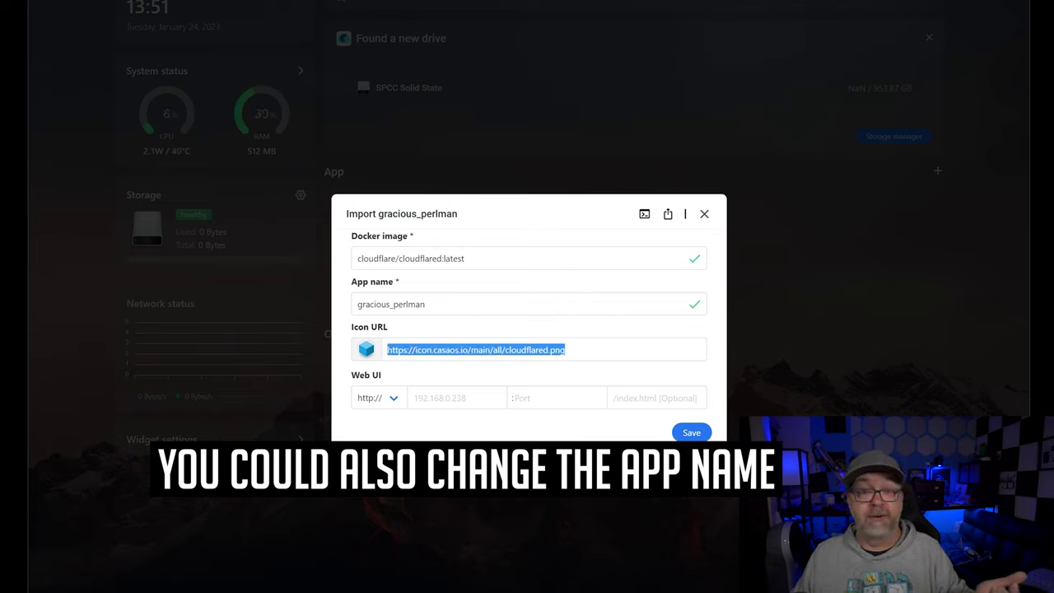
{"action": "left_click", "coordinate": [691, 432]}
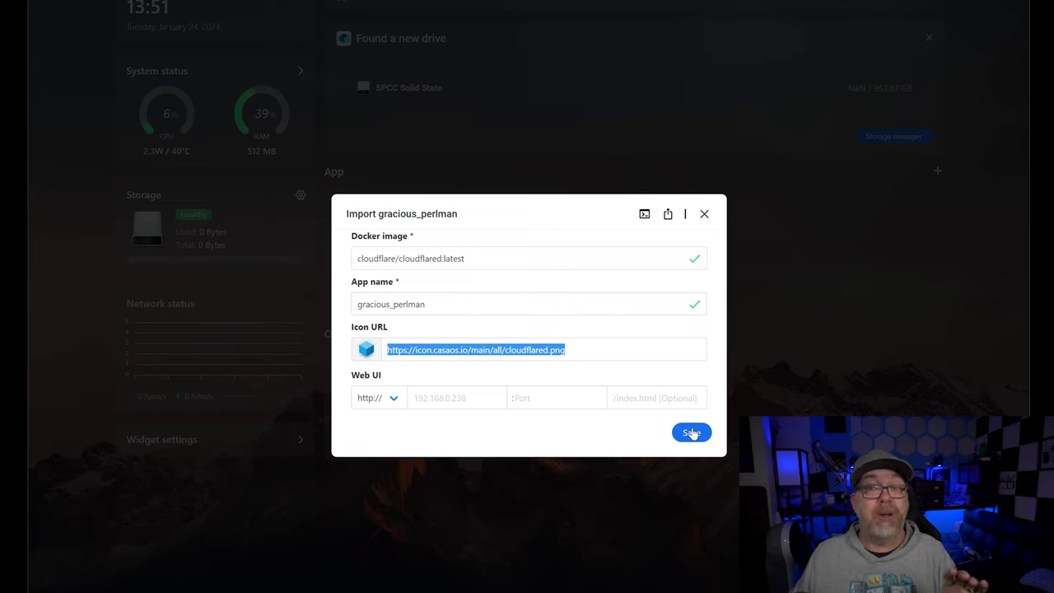
{"action": "left_click", "coordinate": [692, 437]}
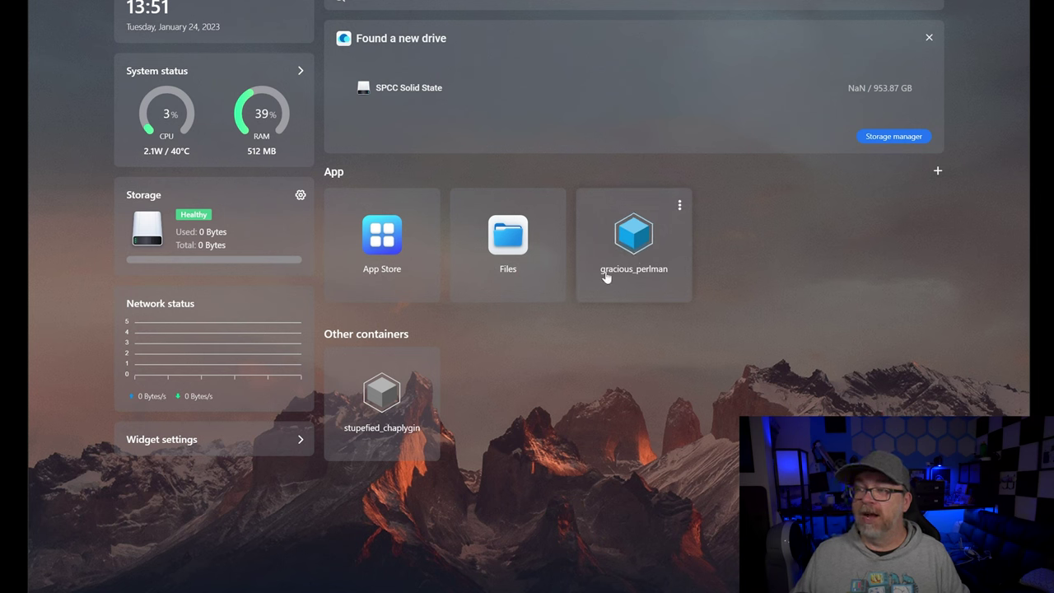
Step: Rename the gracious_perlman app to CloudFlare in its settings
{"action": "left_click", "coordinate": [679, 207]}
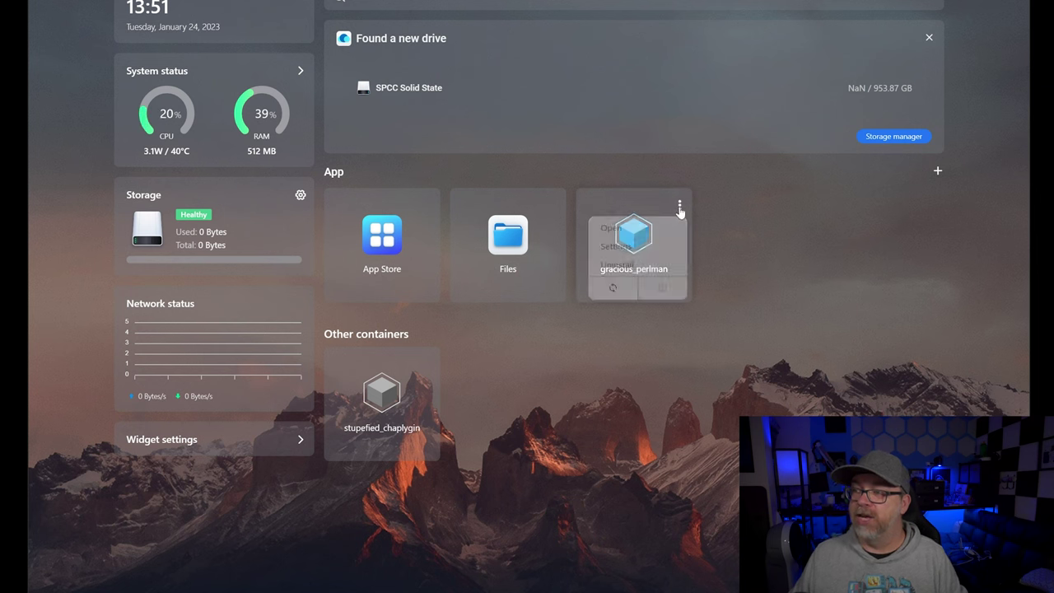
{"action": "left_click", "coordinate": [621, 245]}
{"action": "double_click", "coordinate": [389, 46]}
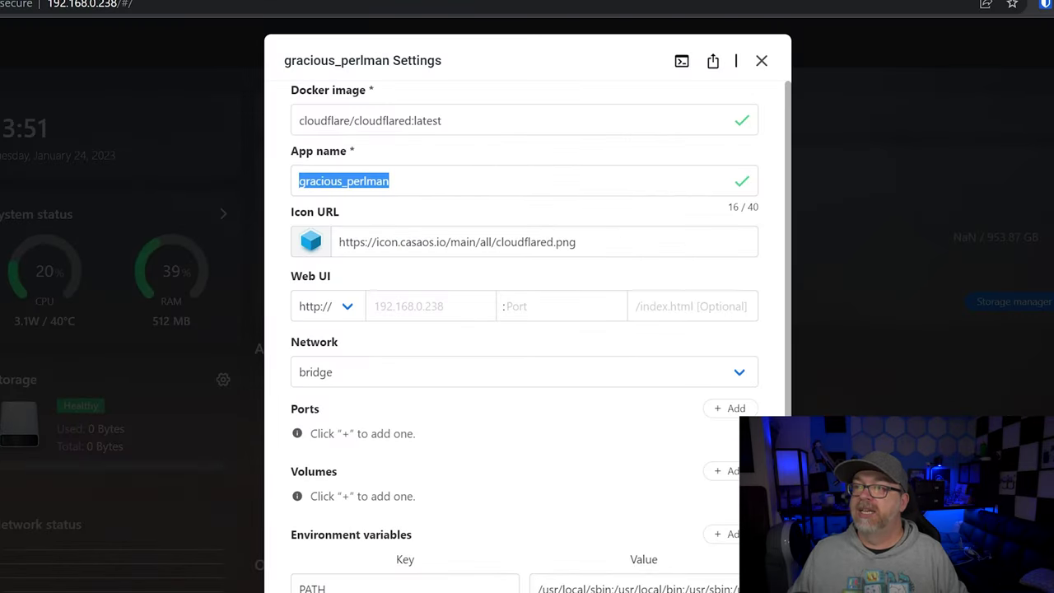
{"action": "type", "text": "CloudFl"}
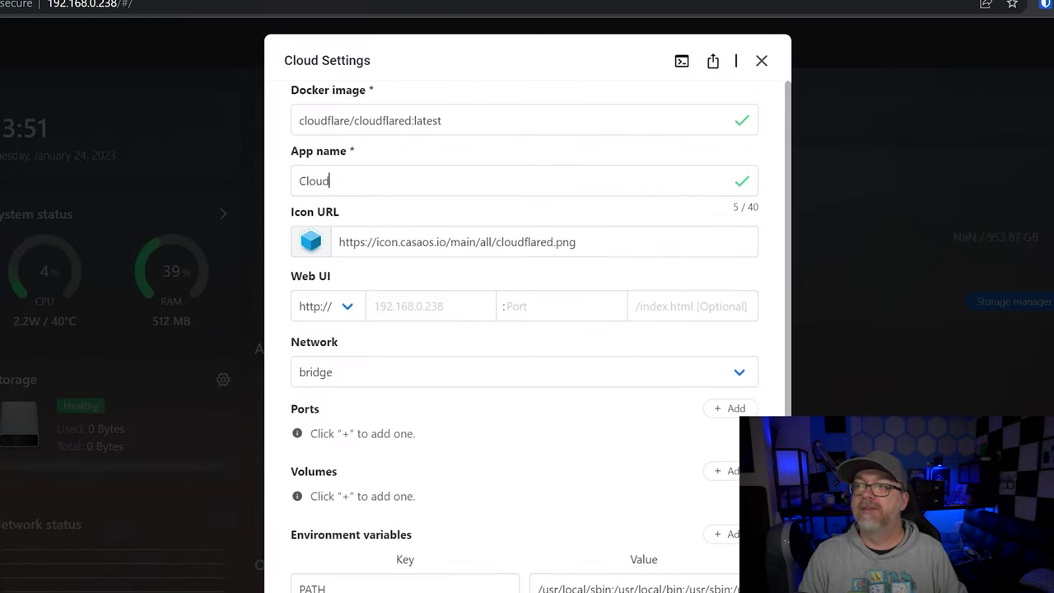
{"action": "type", "text": "are"}
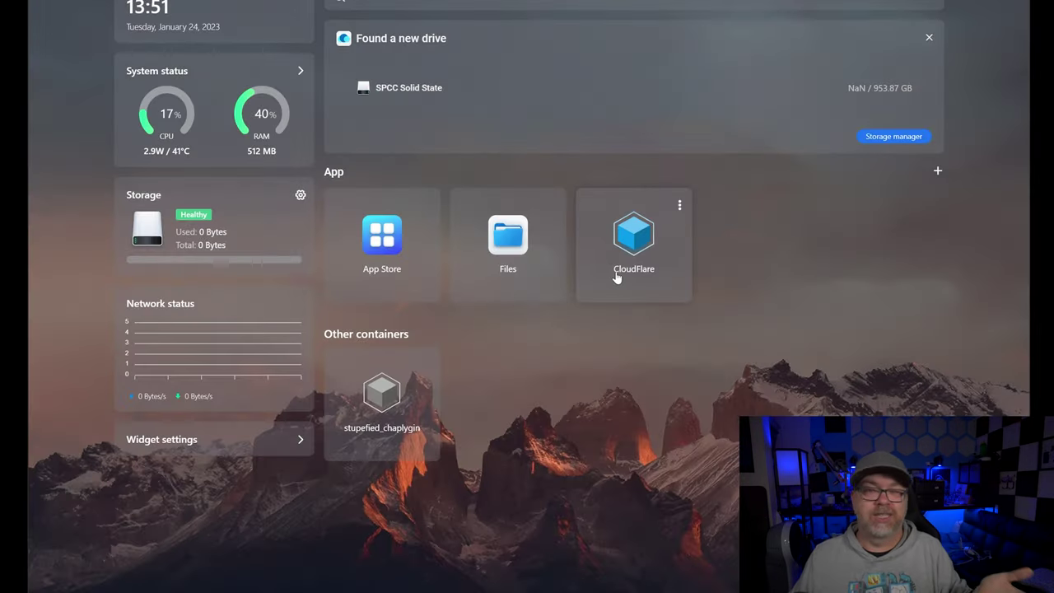
{"action": "left_click", "coordinate": [625, 256]}
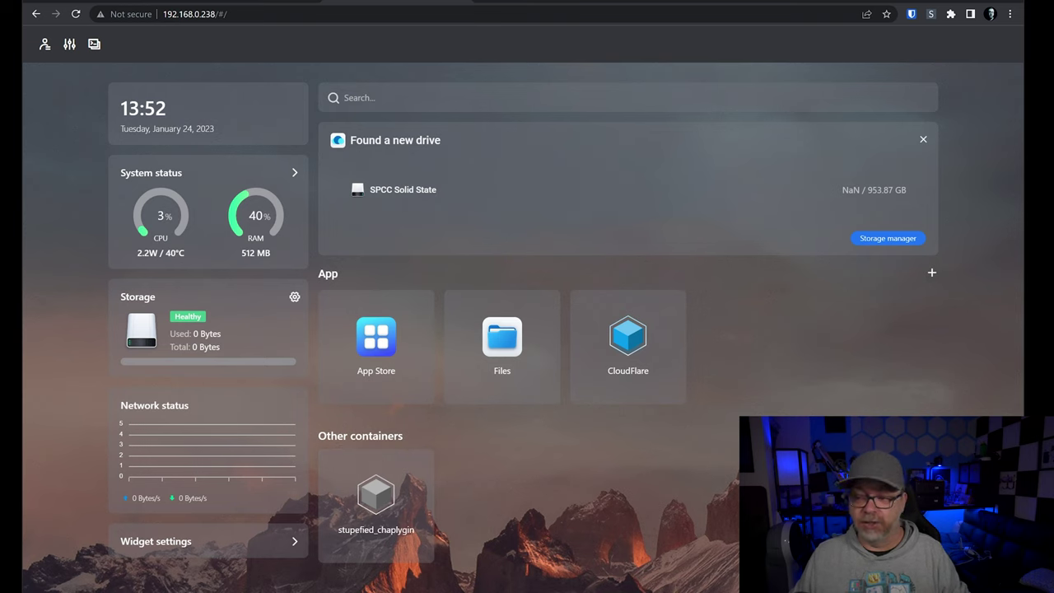
Step: Launch Terminal from the Windows search
{"action": "key", "text": "super"}
{"action": "type", "text": "ter"}
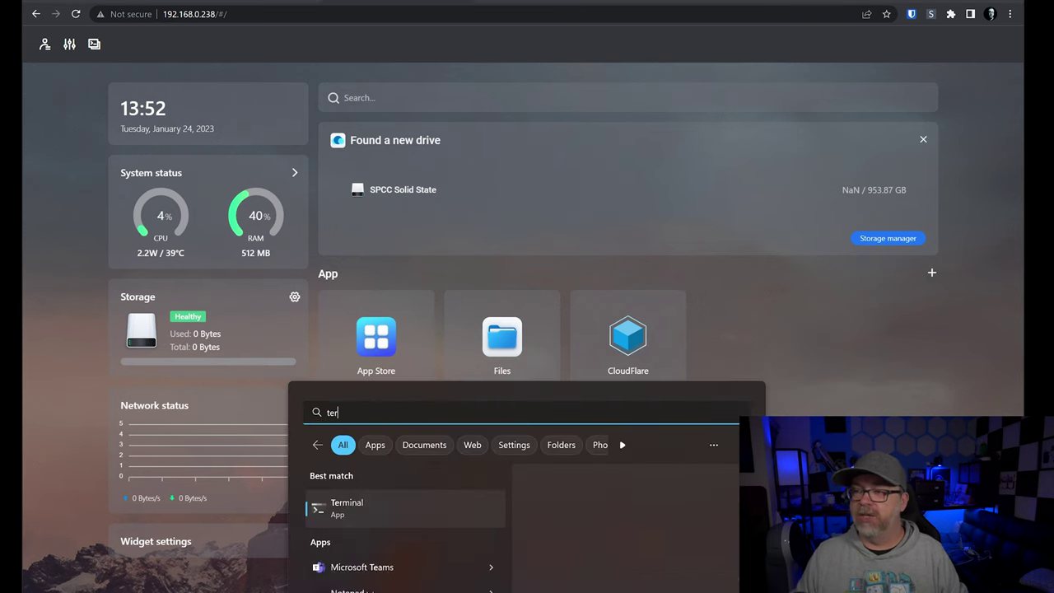
{"action": "key", "text": "Return"}
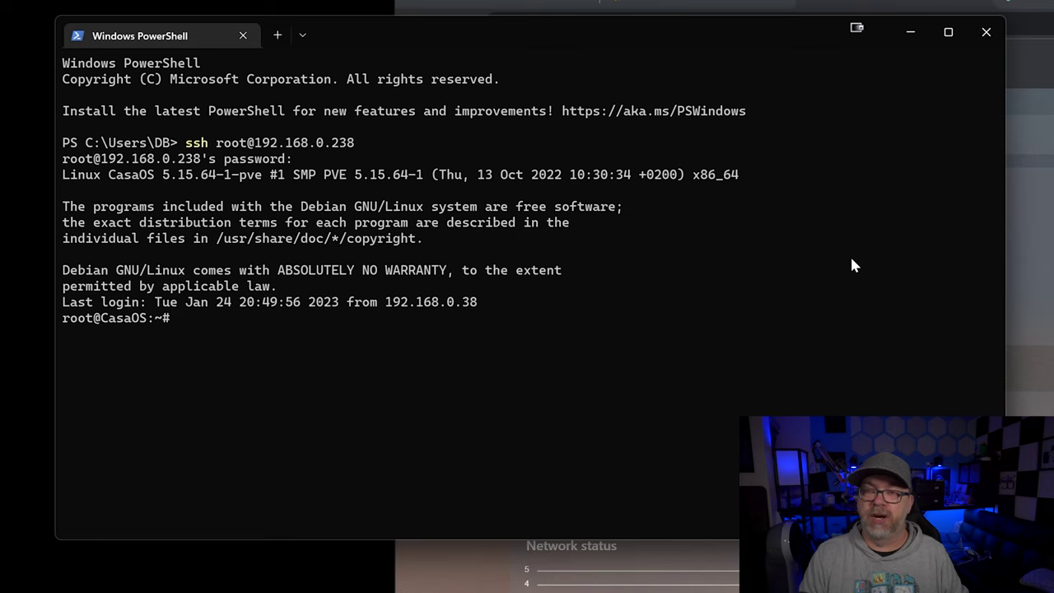